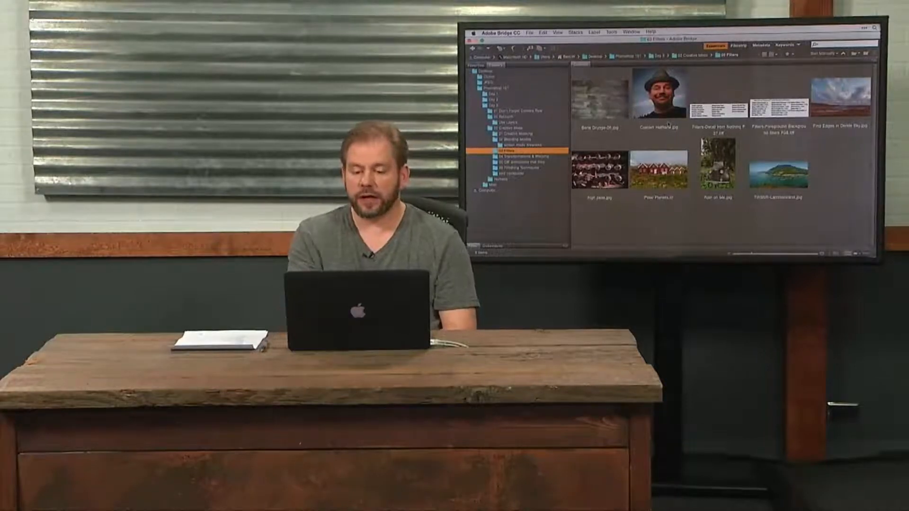
Open Custom Halftone.jpg in Photoshop and add a new empty layer above the Background
{"action": "double_click", "coordinate": [669, 124]}
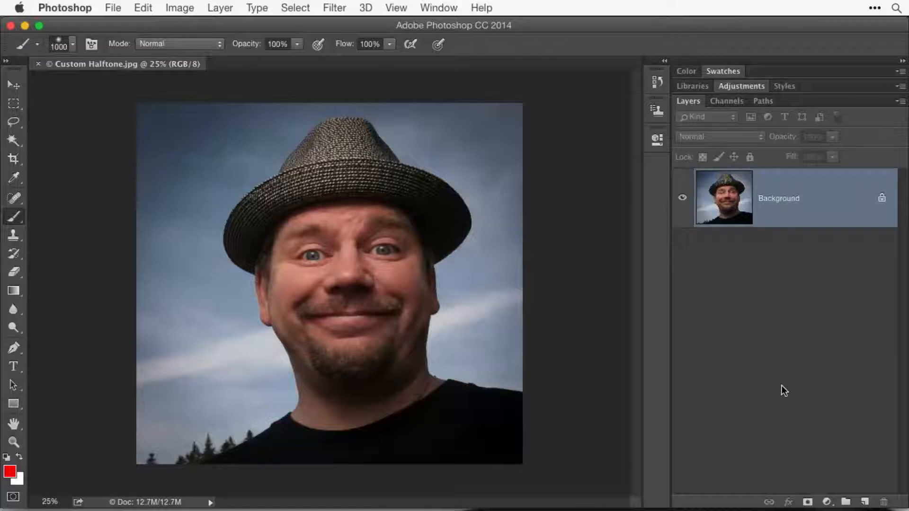
{"action": "left_click", "coordinate": [864, 501]}
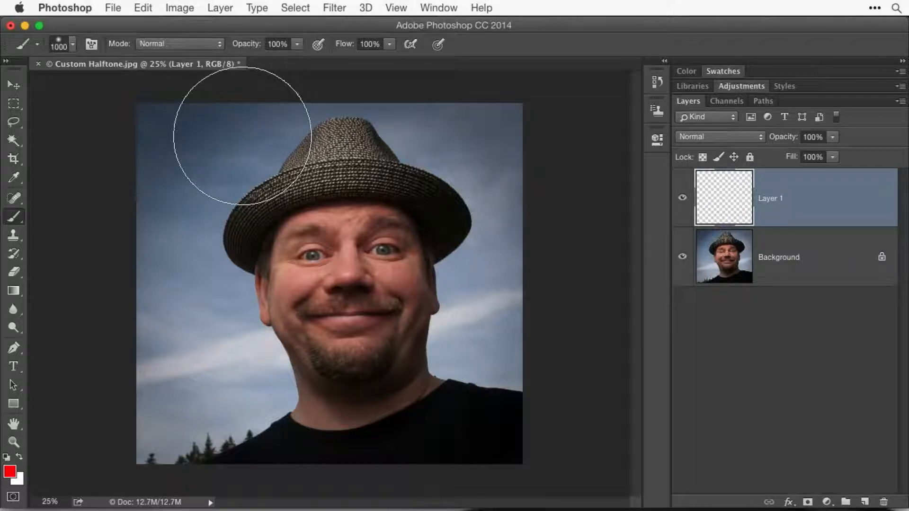
Set up a Fill for the empty layer with Pattern as its contents
{"action": "left_click", "coordinate": [144, 7]}
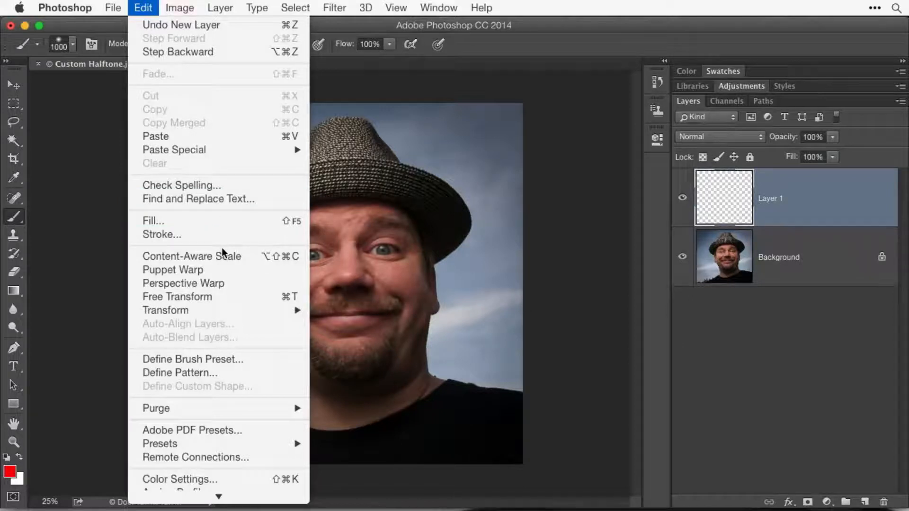
{"action": "left_click", "coordinate": [214, 222]}
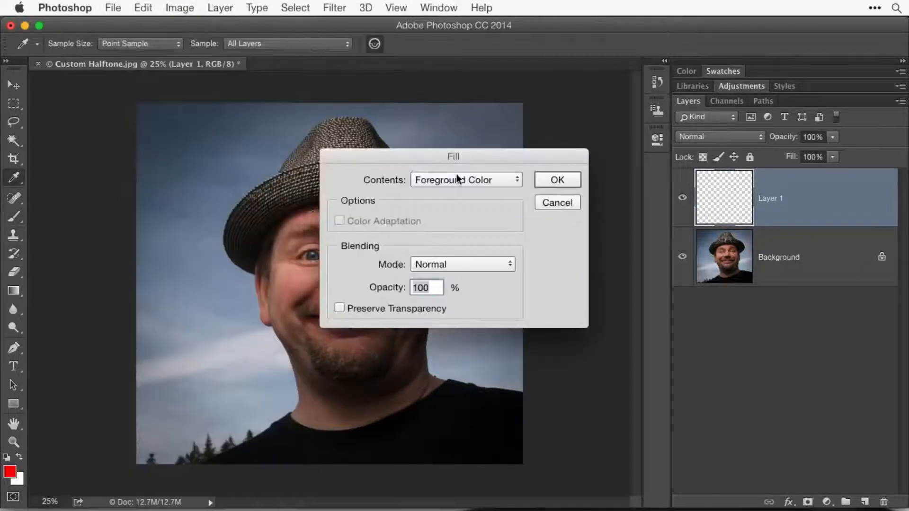
{"action": "left_click_drag", "start_coordinate": [469, 163], "coordinate": [550, 67]}
{"action": "left_click", "coordinate": [574, 84]}
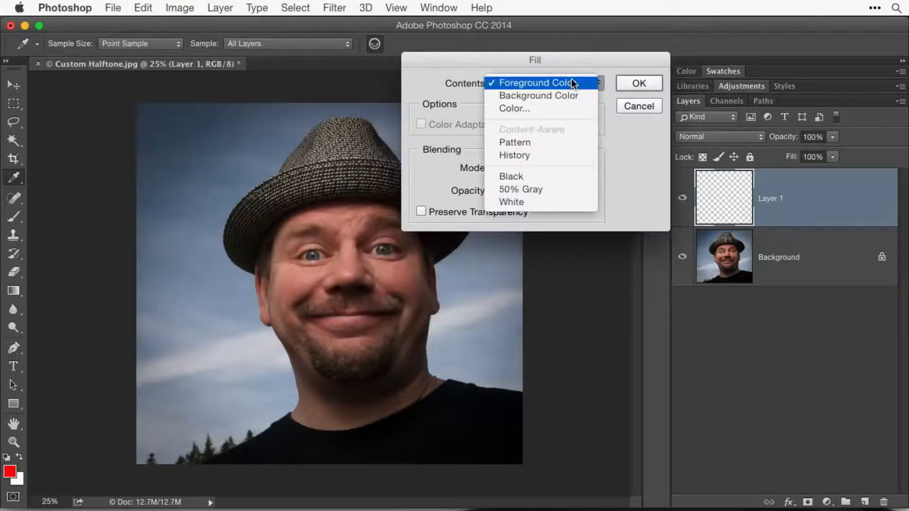
{"action": "left_click", "coordinate": [561, 143]}
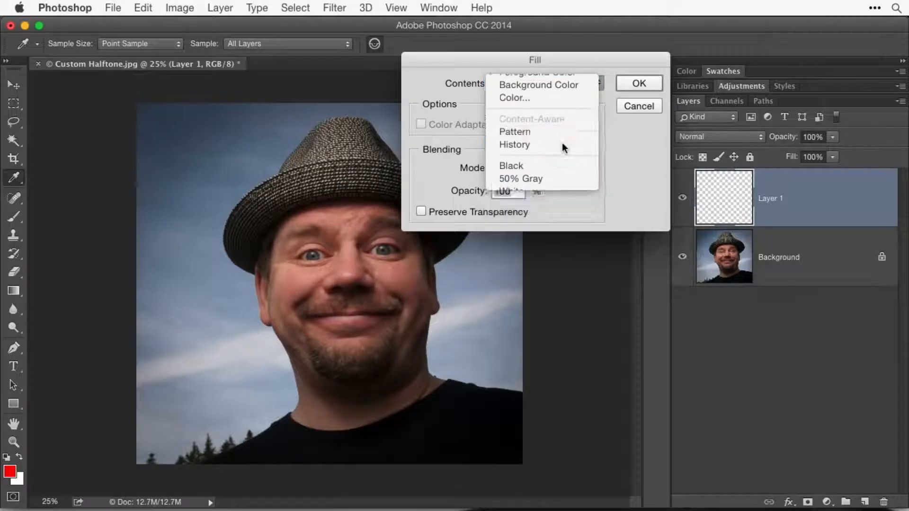
{"action": "left_click", "coordinate": [516, 124]}
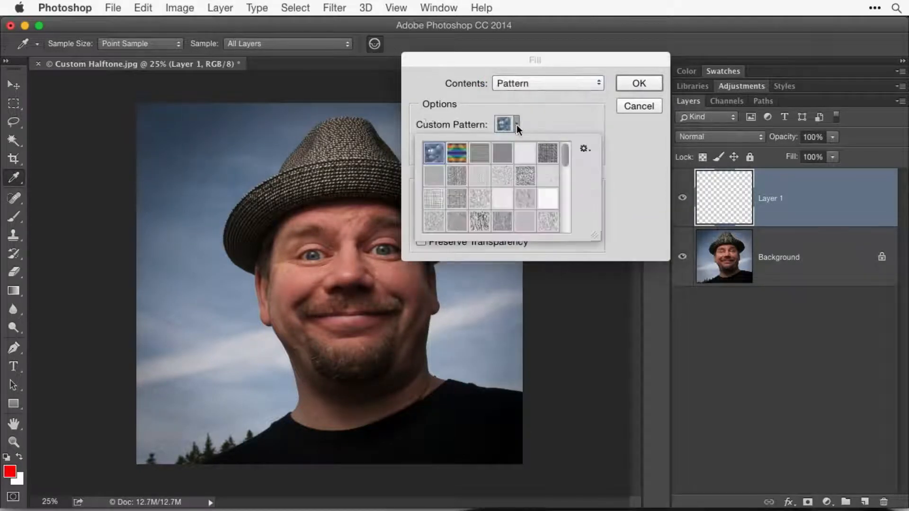
Choose the black-and-white woven grid pattern and fill the empty layer with it at 100% opacity in Normal mode
{"action": "left_click", "coordinate": [488, 155]}
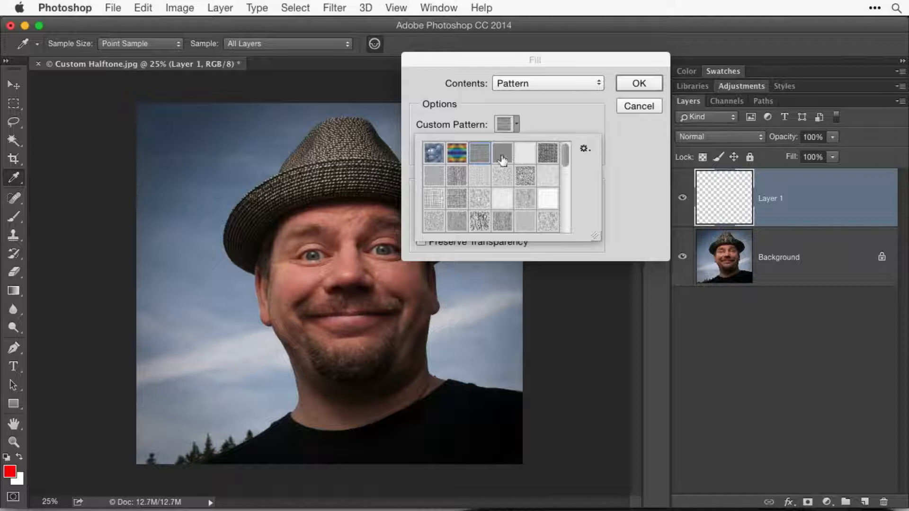
{"action": "left_click", "coordinate": [624, 169]}
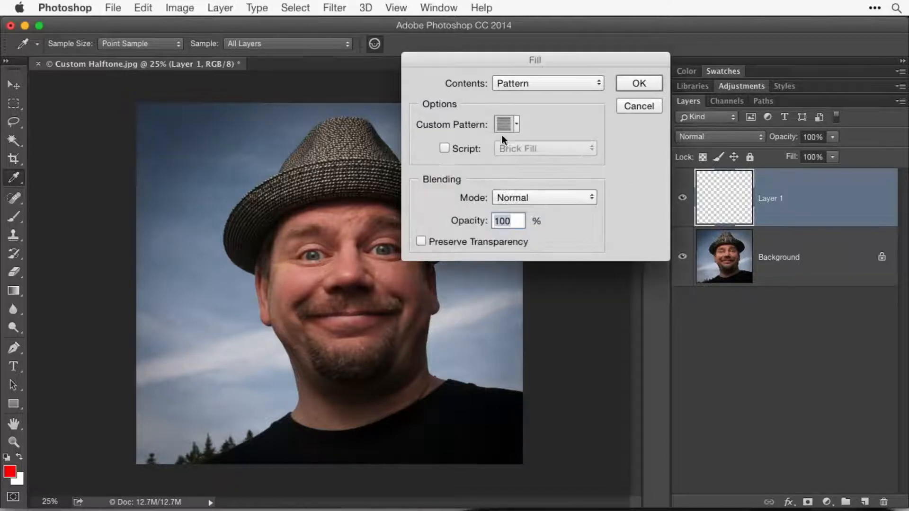
{"action": "left_click", "coordinate": [516, 125]}
{"action": "scroll", "coordinate": [499, 200], "scroll_direction": "down", "scroll_amount": 4}
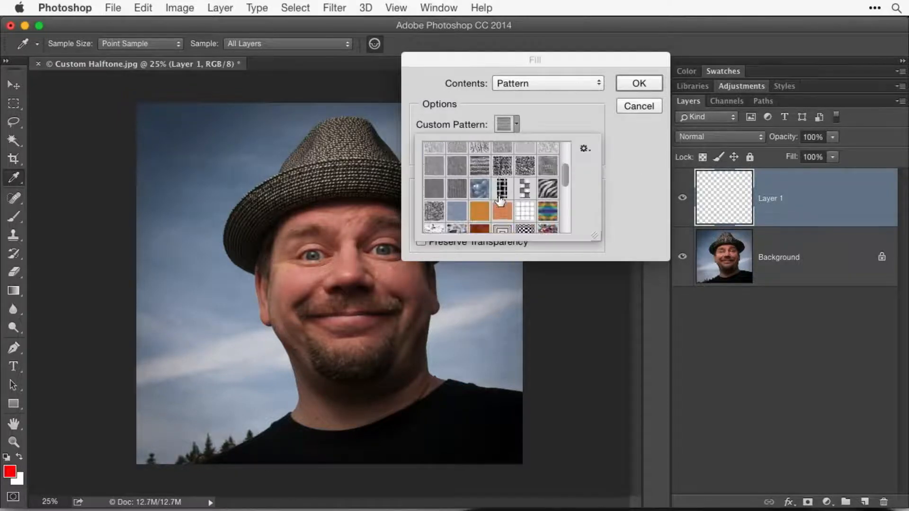
{"action": "left_click", "coordinate": [499, 197]}
{"action": "scroll", "coordinate": [521, 201], "scroll_direction": "down", "scroll_amount": 2}
{"action": "scroll", "coordinate": [522, 201], "scroll_direction": "down", "scroll_amount": 10}
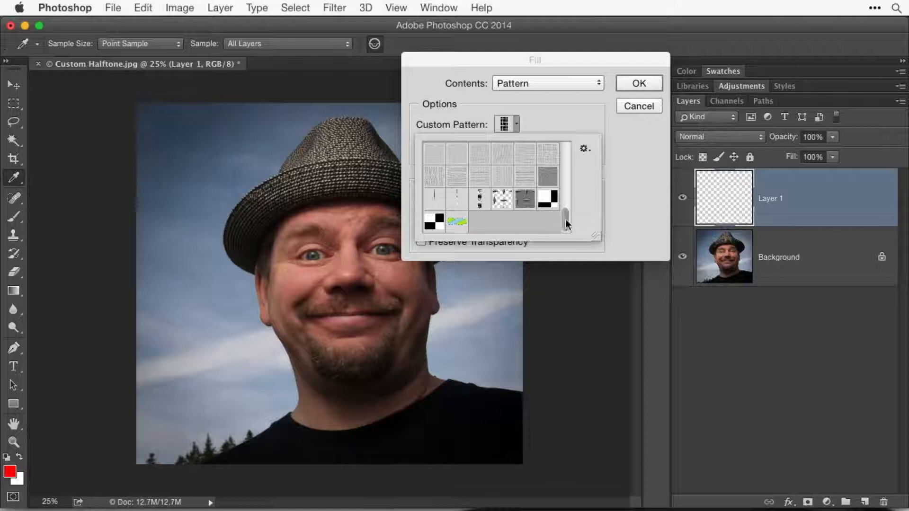
{"action": "left_click_drag", "start_coordinate": [564, 222], "coordinate": [560, 171]}
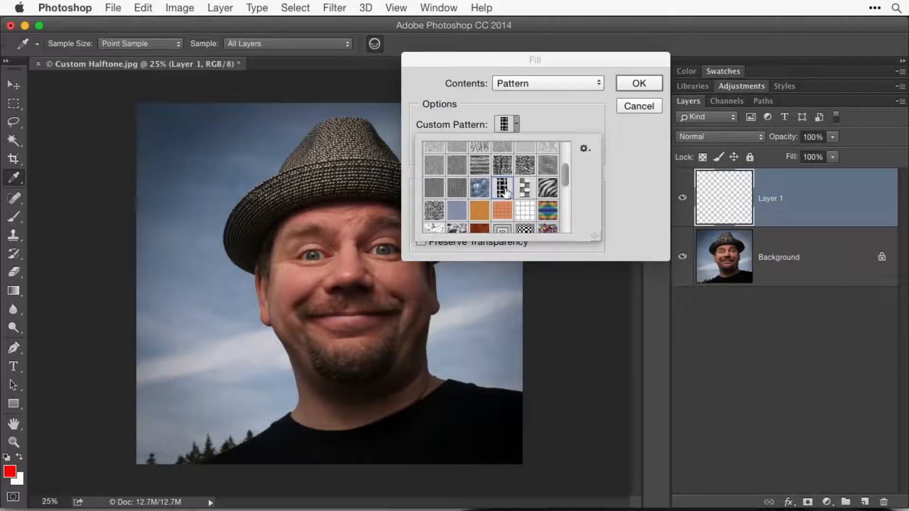
{"action": "left_click", "coordinate": [639, 83]}
{"action": "left_click", "coordinate": [640, 83]}
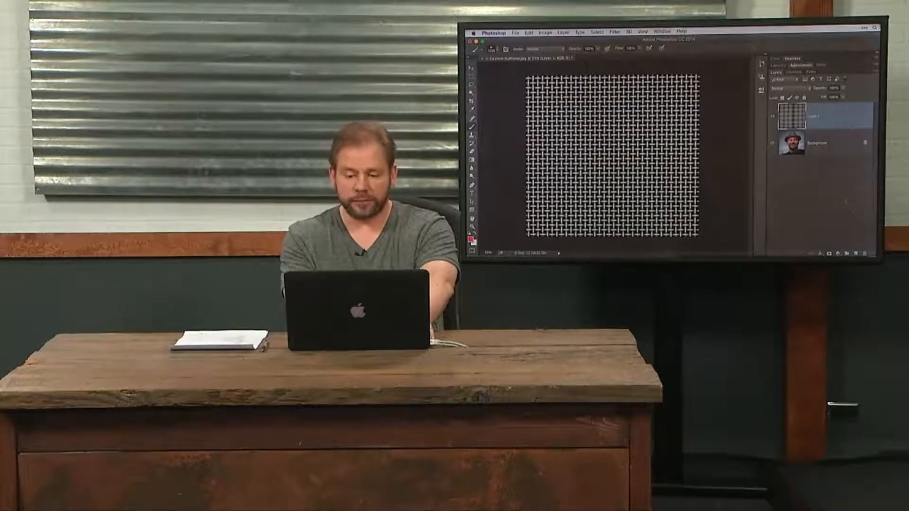
Hide the pattern layer, then duplicate the document with the Background selected and name the copy THE MAP!
{"action": "left_click", "coordinate": [772, 118]}
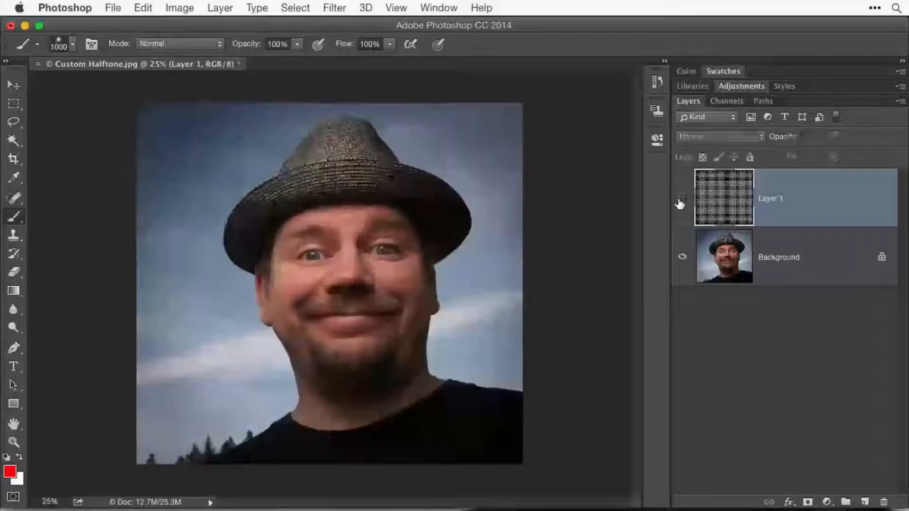
{"action": "left_click", "coordinate": [788, 257]}
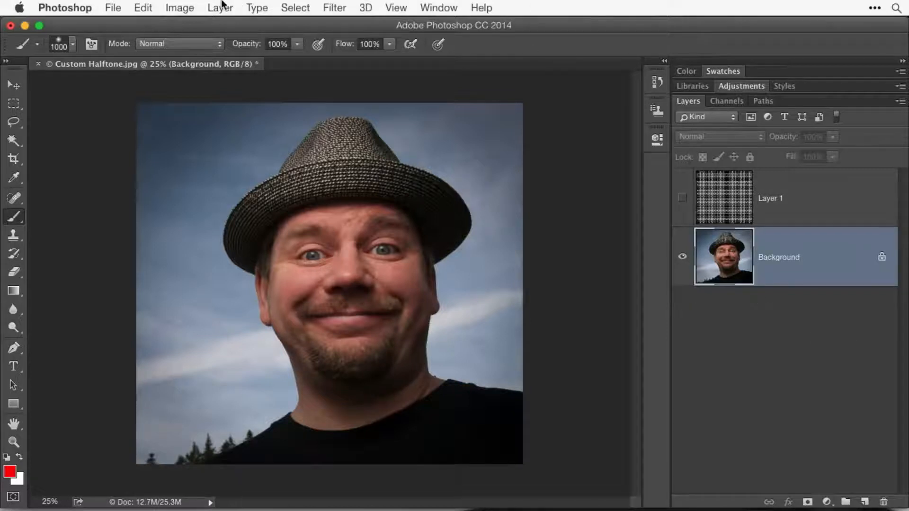
{"action": "left_click", "coordinate": [178, 5]}
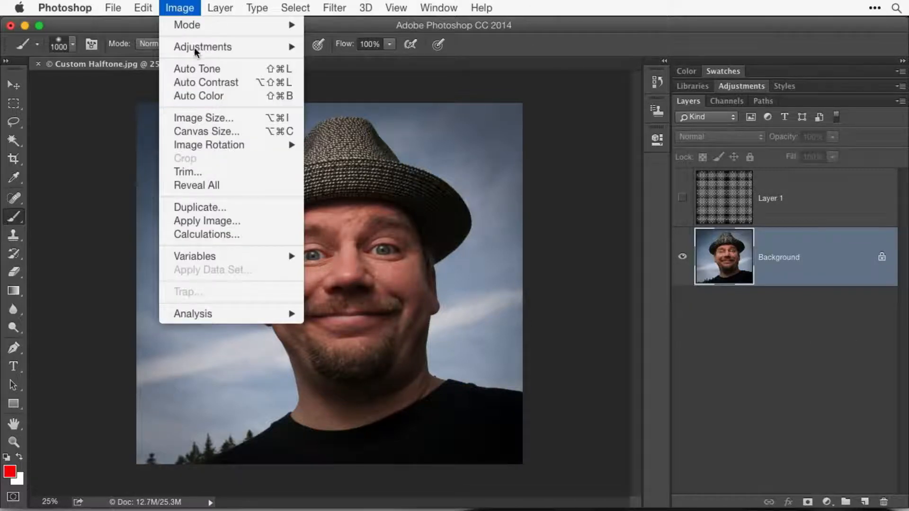
{"action": "left_click", "coordinate": [243, 213]}
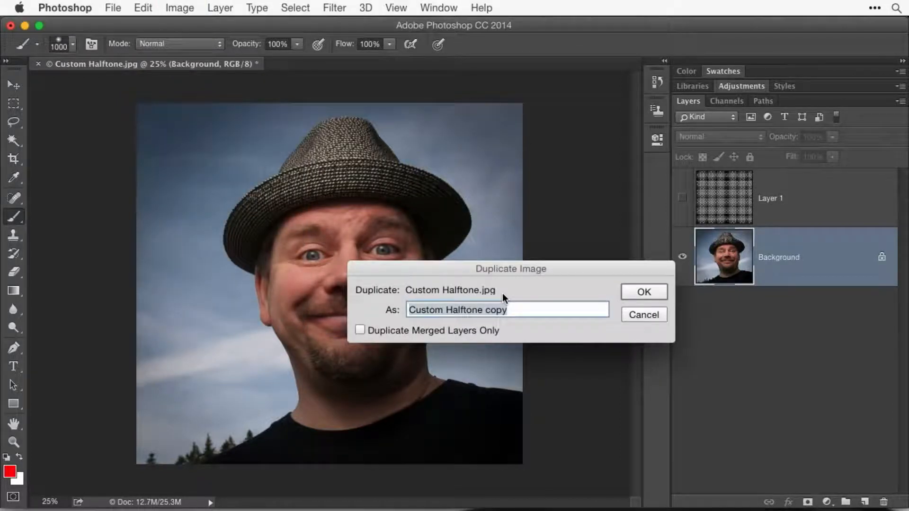
{"action": "type", "text": "THE MAP!"}
{"action": "left_click", "coordinate": [647, 291]}
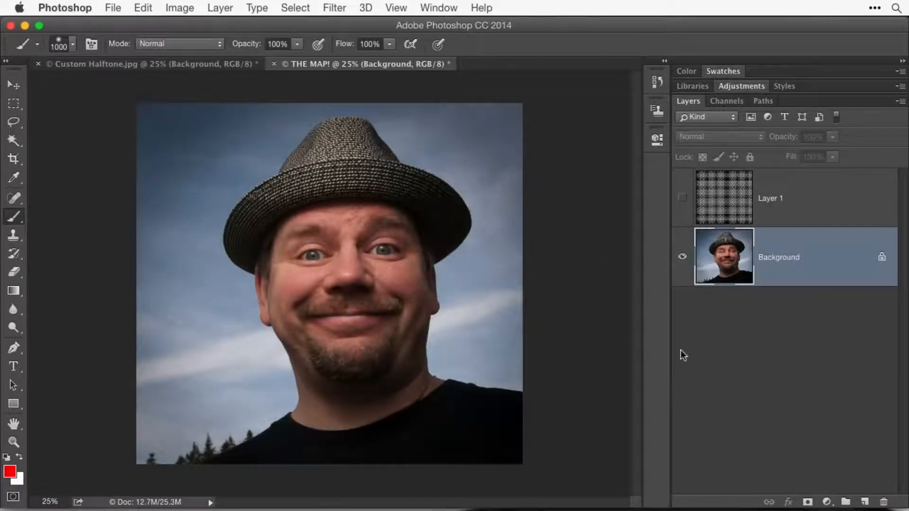
Flatten the THE MAP! document, discarding its hidden pattern layer
{"action": "key", "text": "h"}
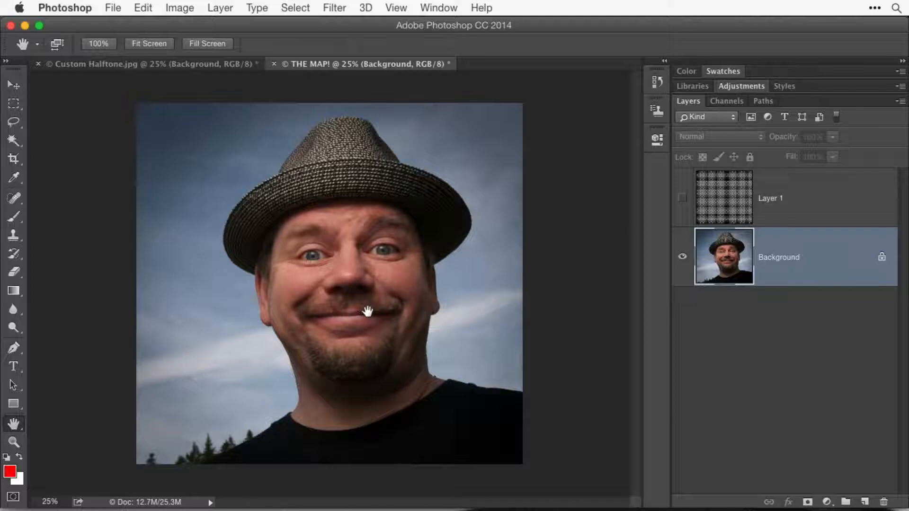
{"action": "left_click", "coordinate": [181, 7]}
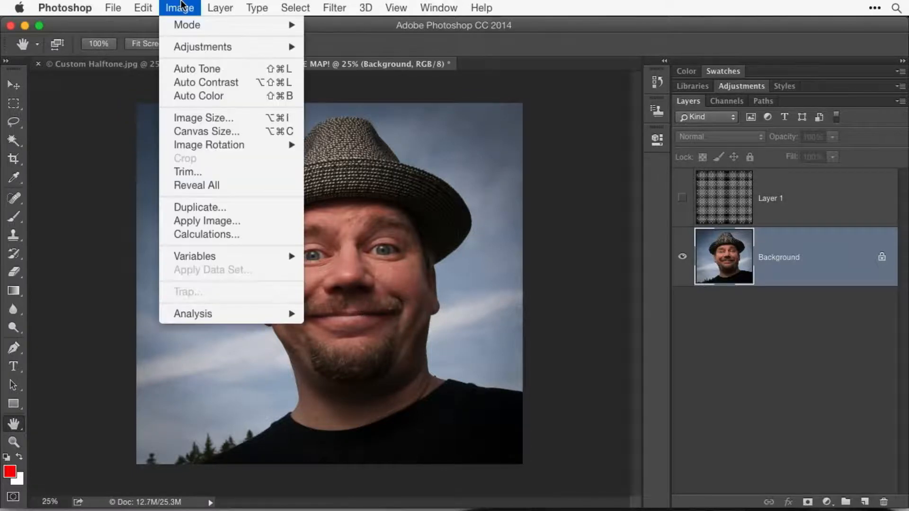
{"action": "mouse_move", "coordinate": [228, 4]}
{"action": "mouse_move", "coordinate": [305, 497]}
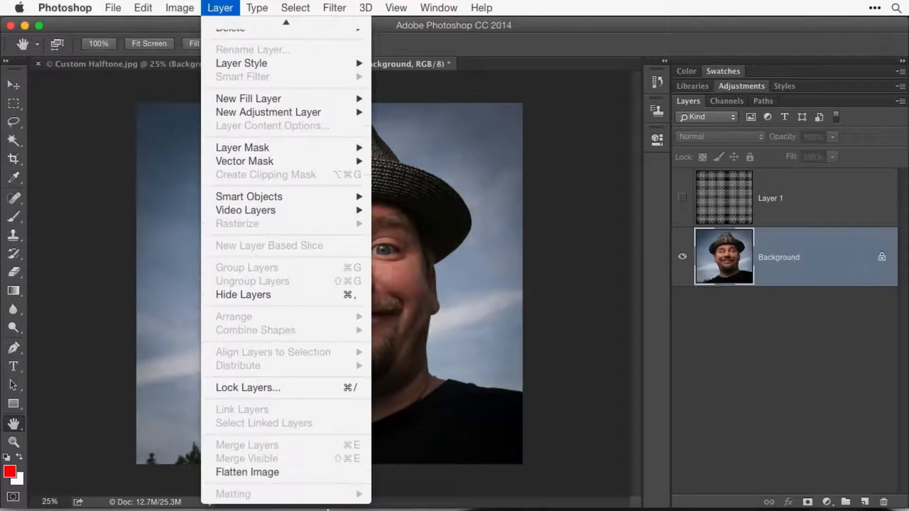
{"action": "left_click", "coordinate": [300, 473]}
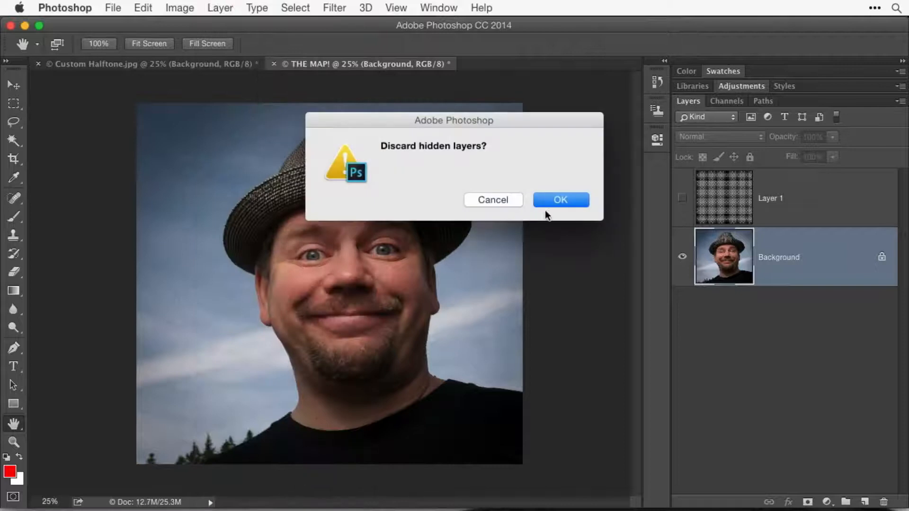
{"action": "left_click", "coordinate": [560, 203]}
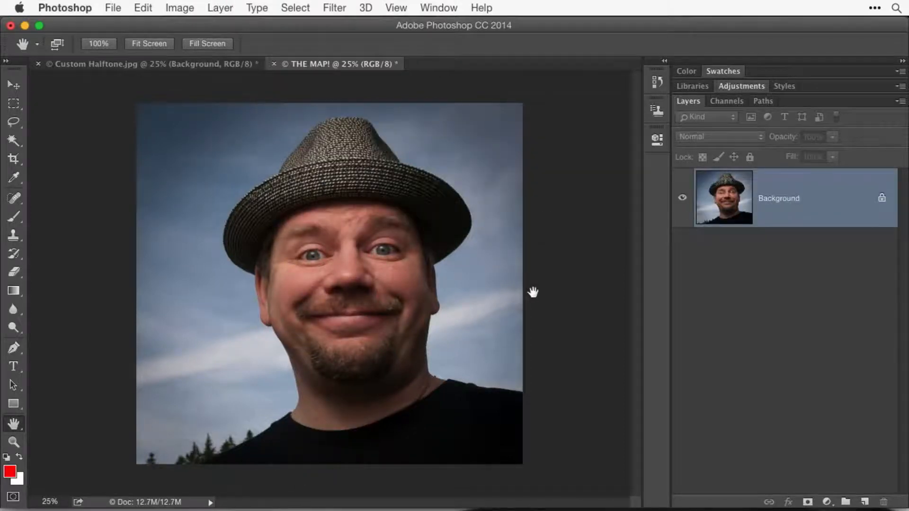
Convert the THE MAP! document from RGB to Grayscale mode, discarding its color information
{"action": "left_click", "coordinate": [180, 6]}
{"action": "mouse_move", "coordinate": [183, 27]}
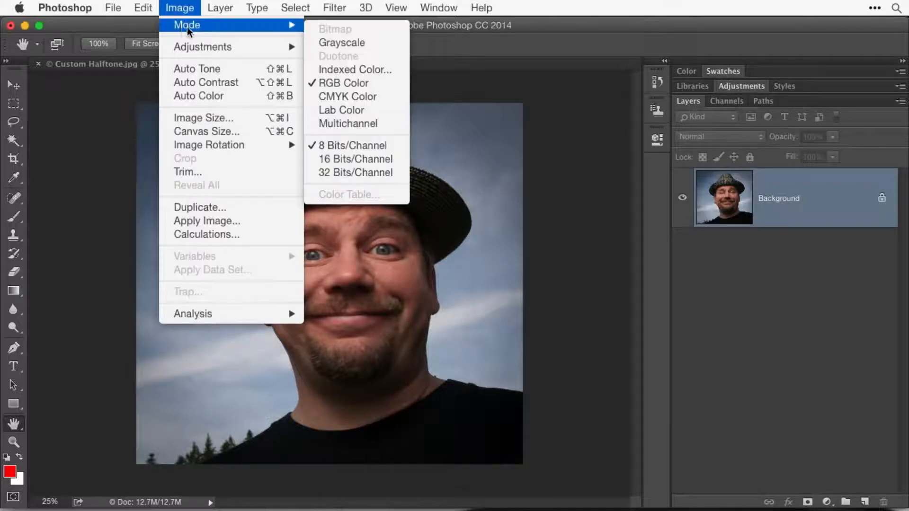
{"action": "left_click", "coordinate": [374, 42]}
{"action": "left_click", "coordinate": [452, 206]}
{"action": "left_click", "coordinate": [554, 232]}
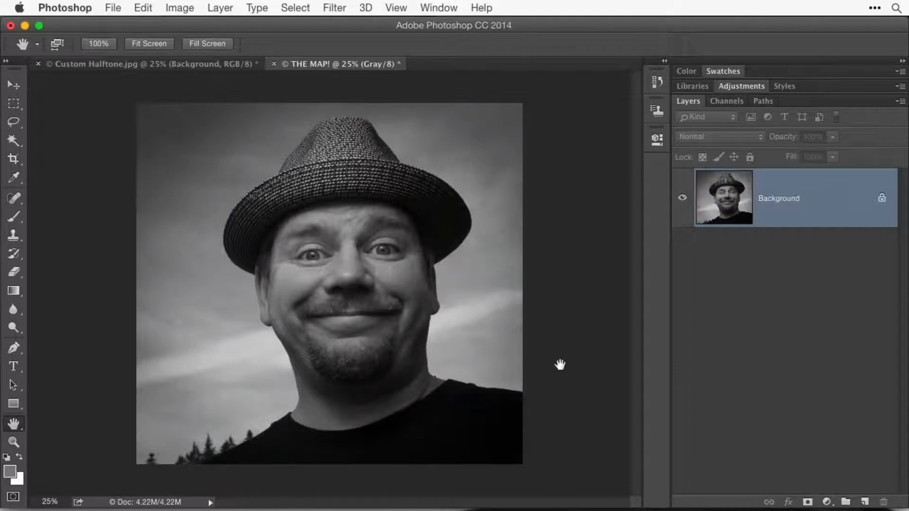
Apply a Gaussian Blur with a radius of 12.0 pixels to the grayscale portrait
{"action": "left_click", "coordinate": [337, 301], "text": "super"}
{"action": "left_click", "coordinate": [338, 301], "text": "super"}
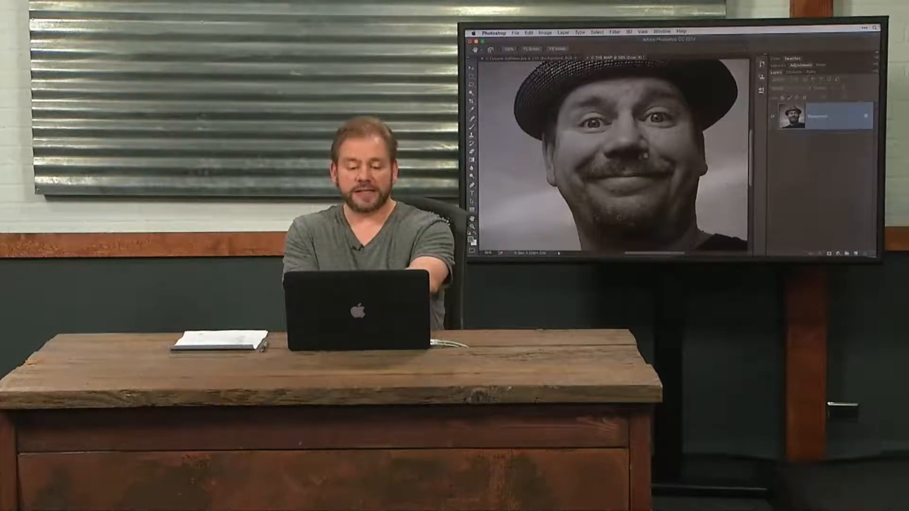
{"action": "scroll", "coordinate": [640, 154], "scroll_direction": "up", "scroll_amount": 1}
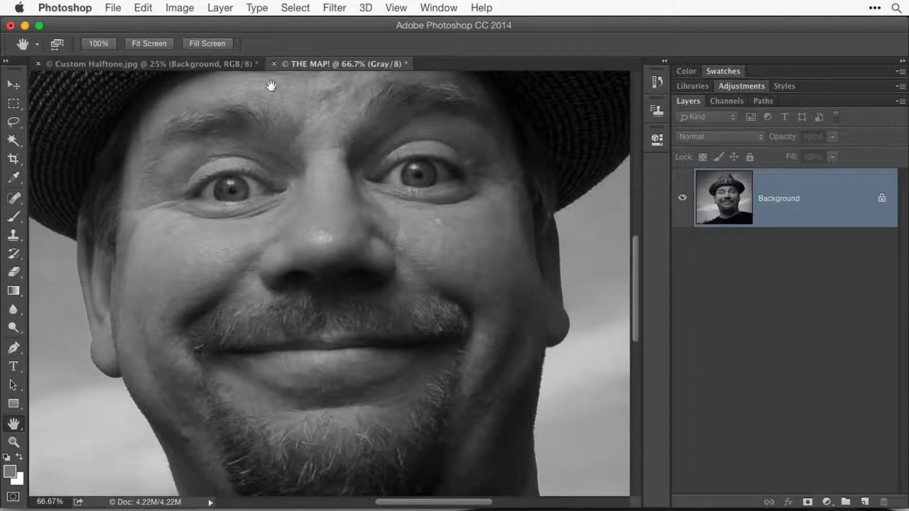
{"action": "left_click", "coordinate": [331, 7]}
{"action": "mouse_move", "coordinate": [371, 179]}
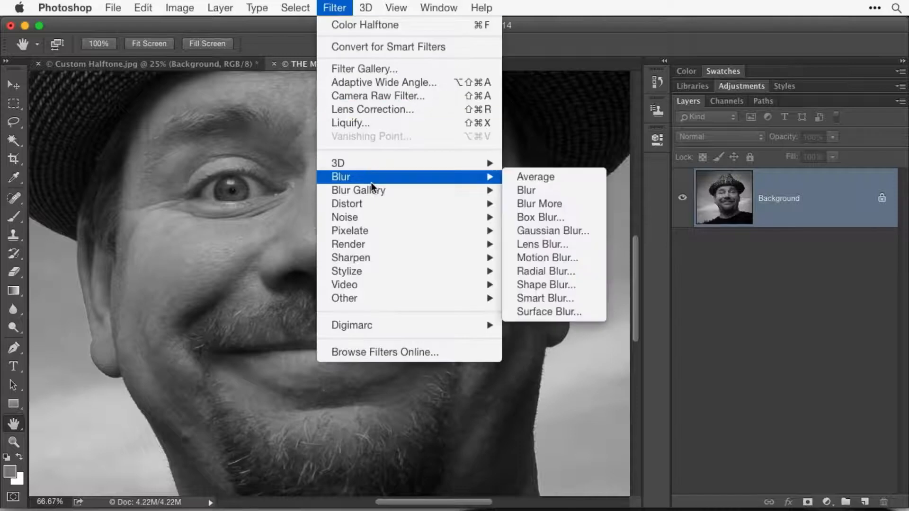
{"action": "left_click", "coordinate": [590, 237]}
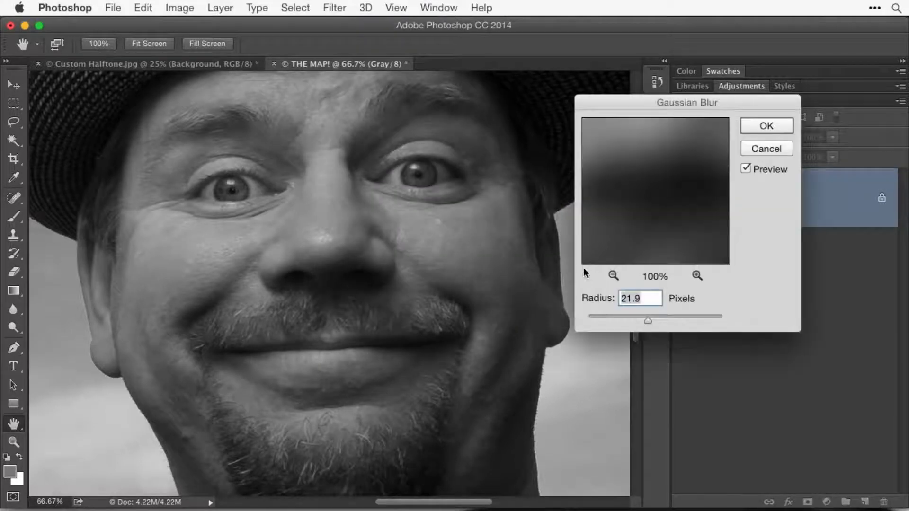
{"action": "left_click_drag", "start_coordinate": [647, 319], "coordinate": [677, 321]}
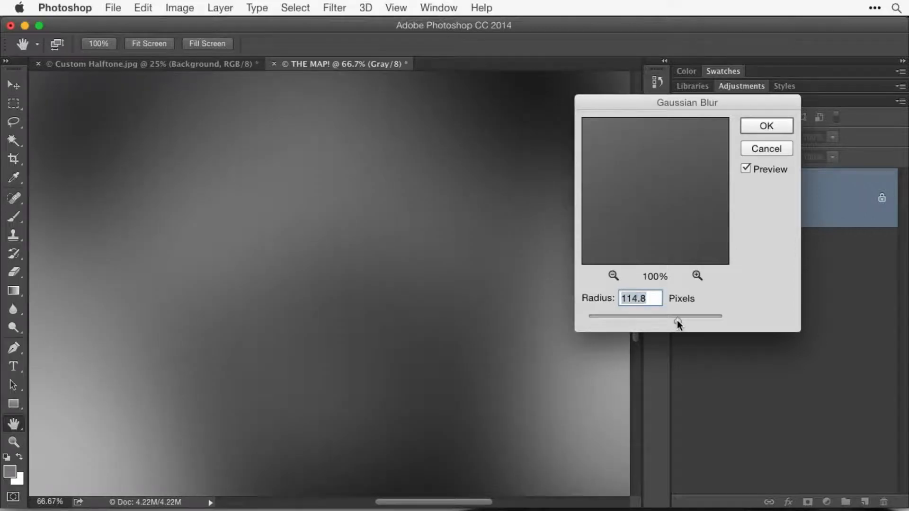
{"action": "left_click_drag", "start_coordinate": [677, 320], "coordinate": [604, 317]}
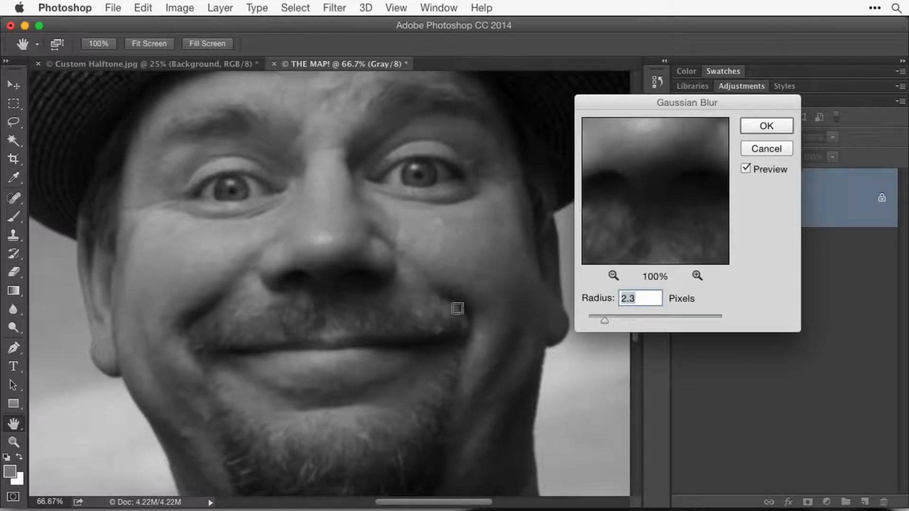
{"action": "left_click_drag", "start_coordinate": [604, 321], "coordinate": [642, 320]}
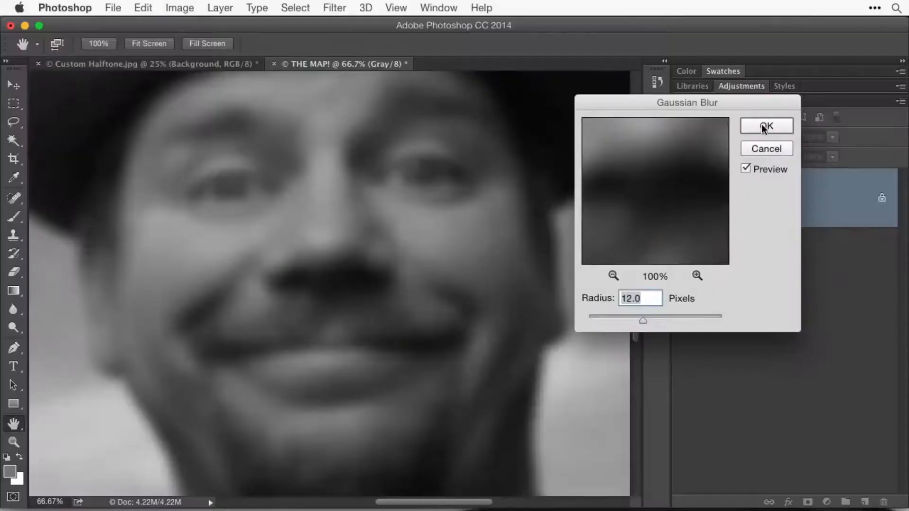
{"action": "left_click", "coordinate": [765, 127]}
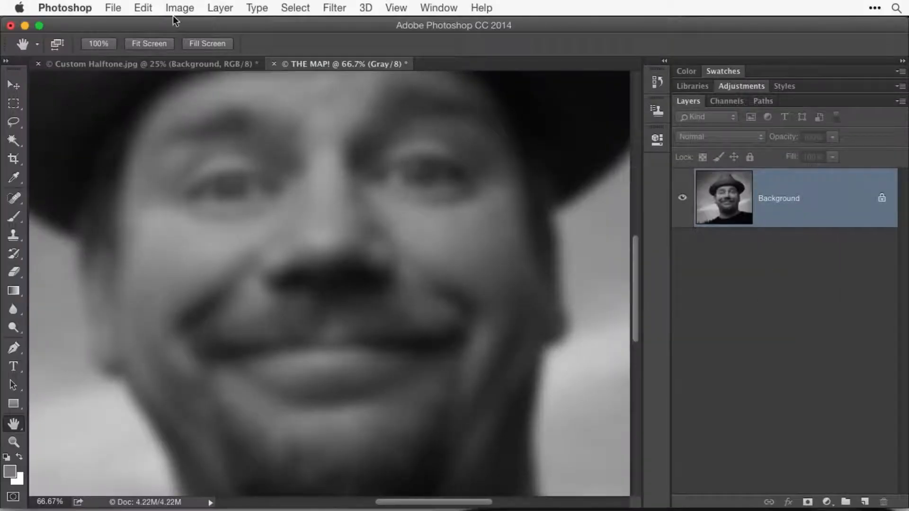
Save the blurred grayscale document to the Desktop in Photoshop format as THE MAP!.psd, and close it
{"action": "left_click", "coordinate": [113, 8]}
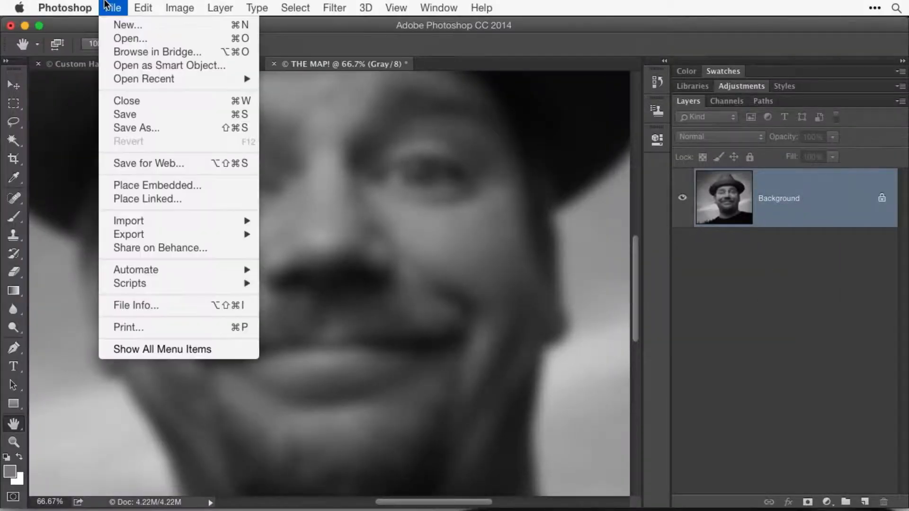
{"action": "left_click", "coordinate": [147, 130]}
{"action": "key", "text": "super+d"}
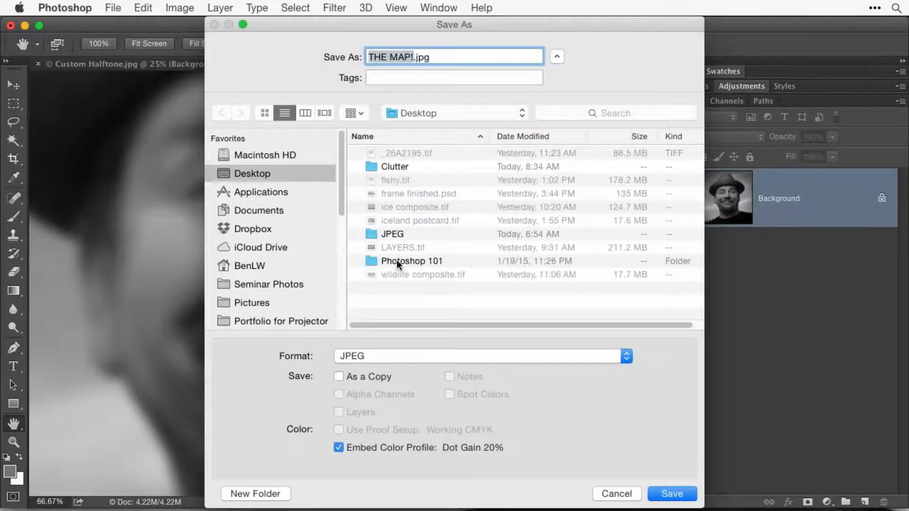
{"action": "left_click", "coordinate": [471, 360]}
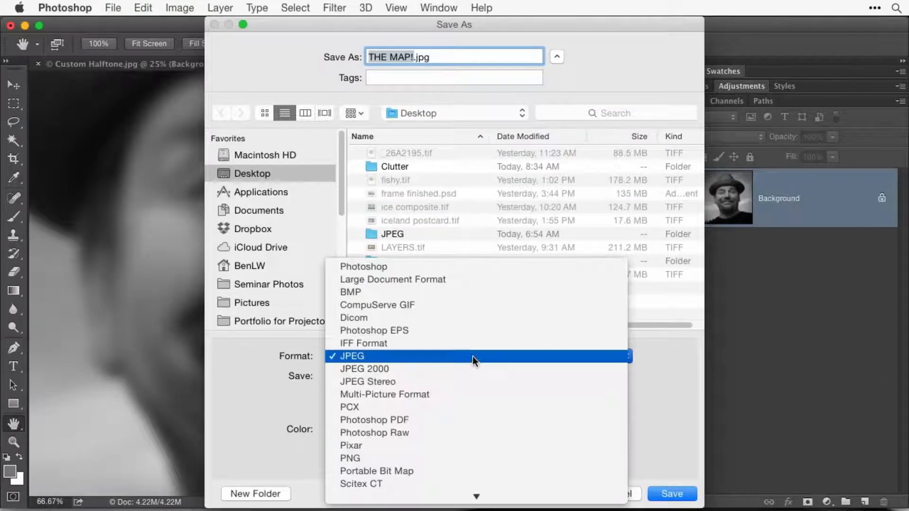
{"action": "left_click", "coordinate": [448, 266]}
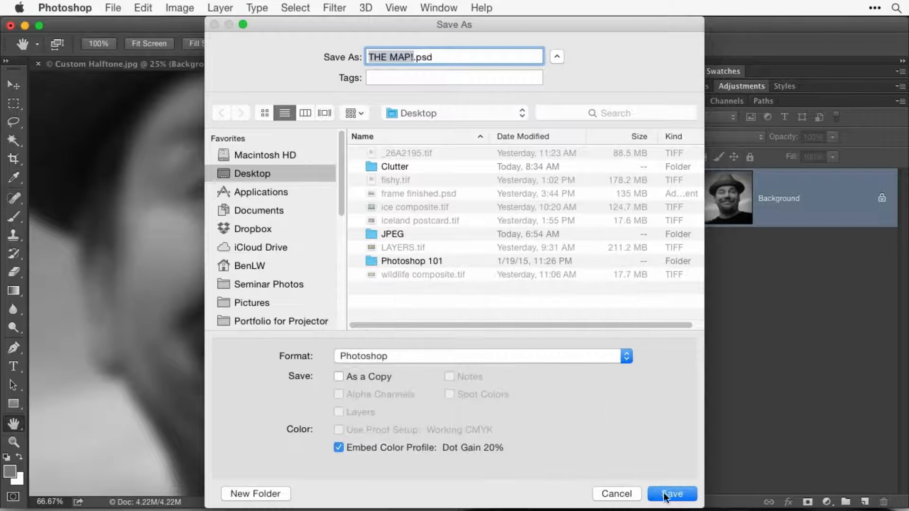
{"action": "left_click", "coordinate": [680, 498]}
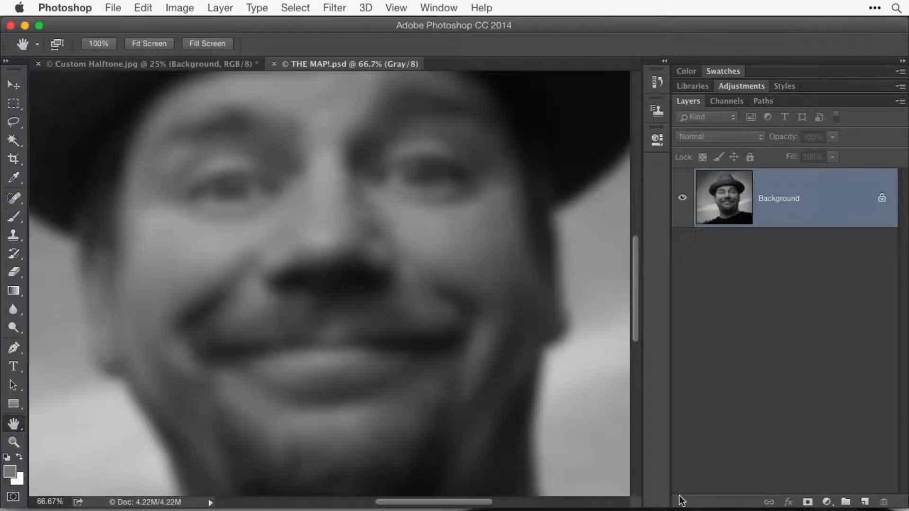
{"action": "left_click", "coordinate": [273, 63]}
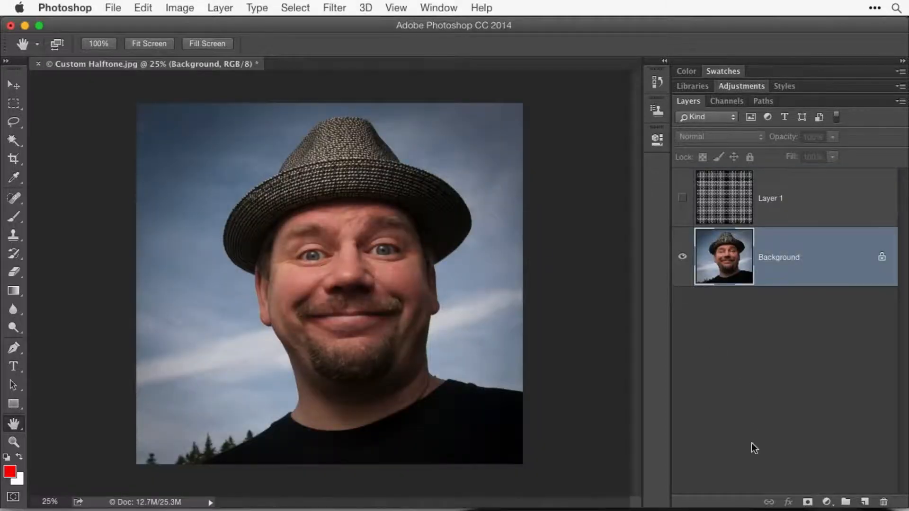
Select the pattern-filled Layer 1 above the portrait and make it visible
{"action": "key", "text": "super+0"}
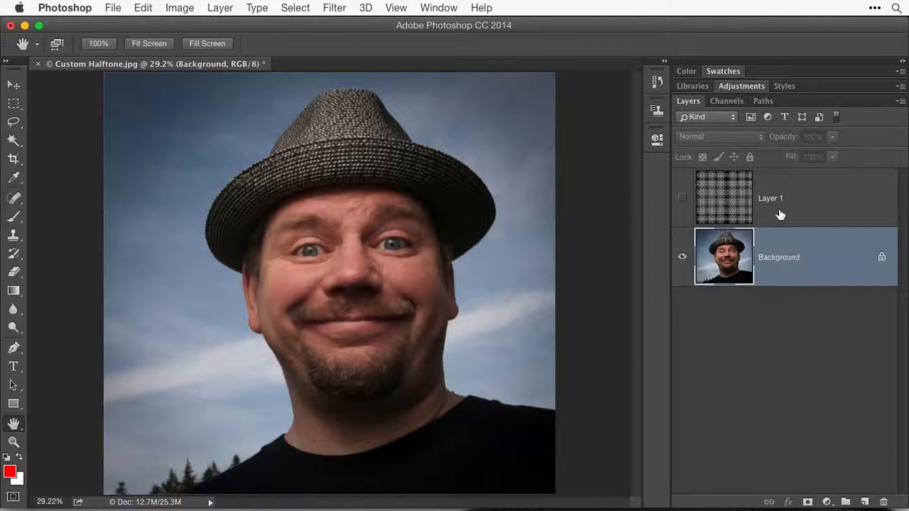
{"action": "left_click", "coordinate": [769, 192]}
{"action": "left_click", "coordinate": [681, 198]}
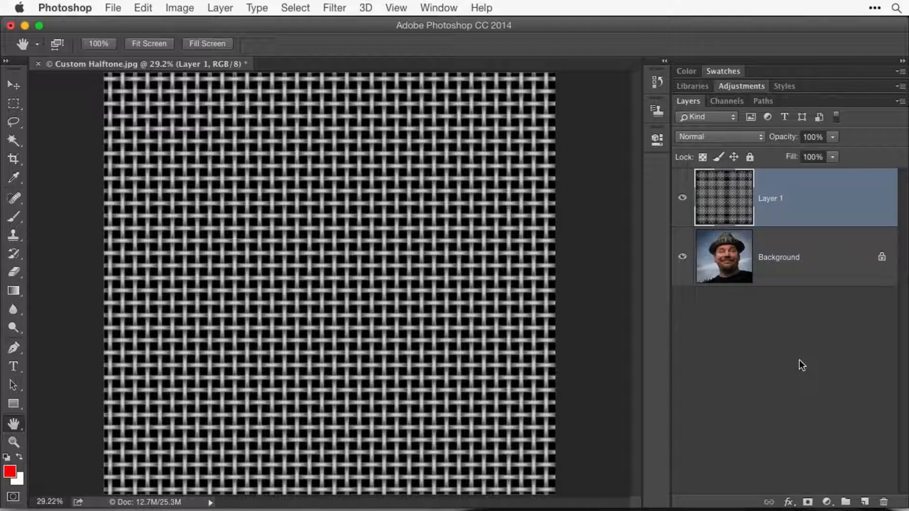
Run the Displace filter on the pattern layer with horizontal and vertical scale 20, Stretch To Fit and Repeat Edge Pixels
{"action": "left_click", "coordinate": [332, 6]}
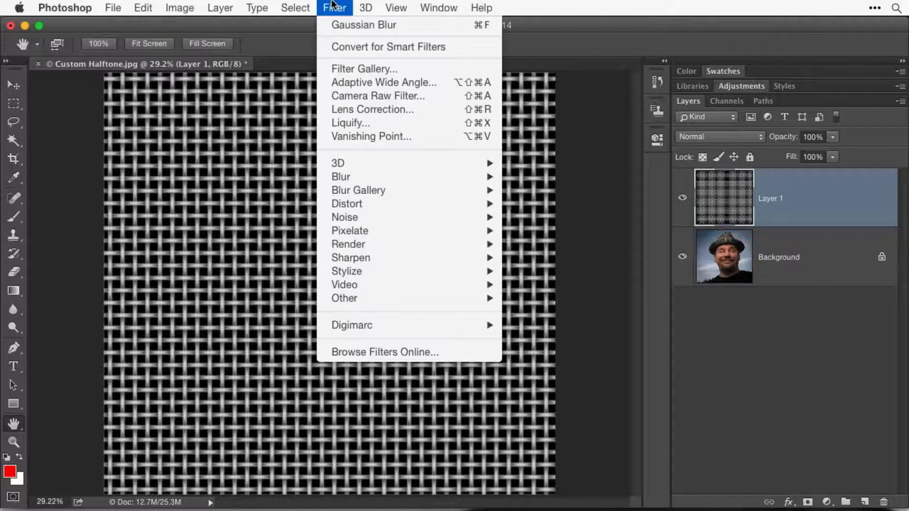
{"action": "mouse_move", "coordinate": [374, 206]}
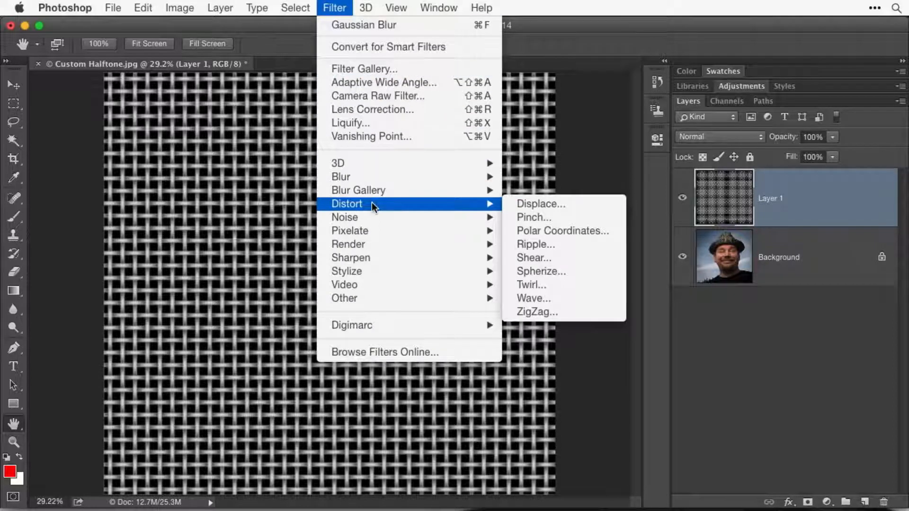
{"action": "left_click", "coordinate": [587, 203]}
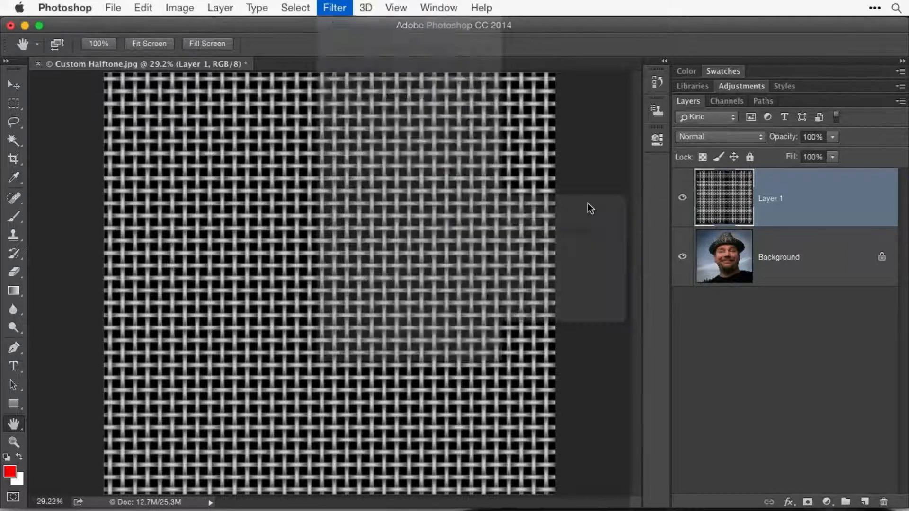
{"action": "left_click_drag", "start_coordinate": [416, 152], "coordinate": [667, 133]}
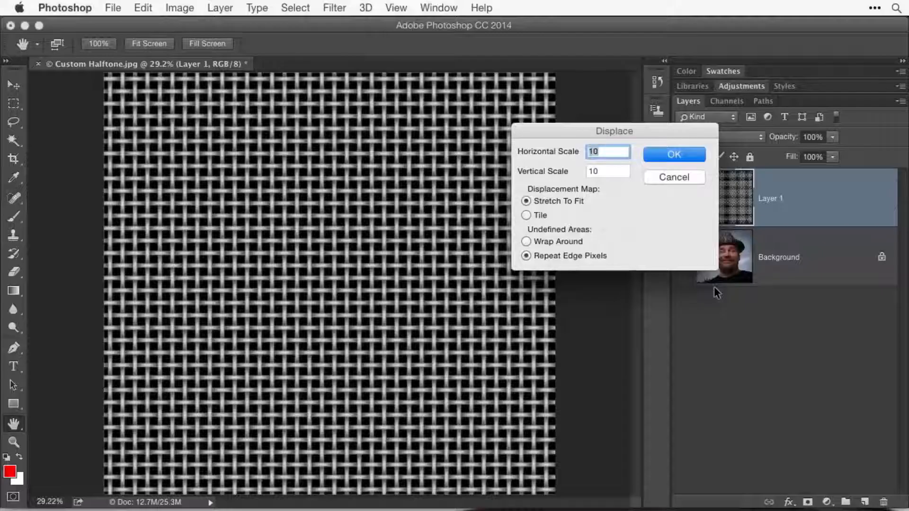
{"action": "type", "text": "20"}
{"action": "key", "text": "Tab"}
{"action": "type", "text": "20"}
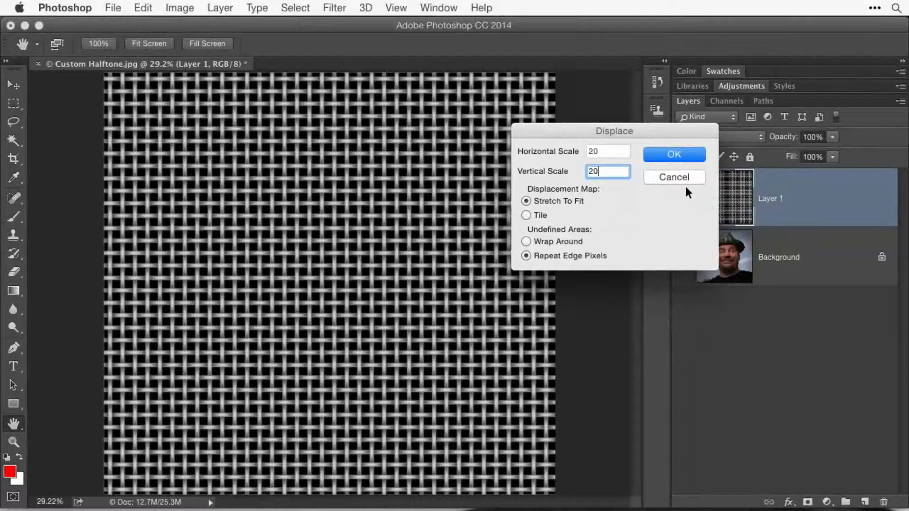
{"action": "left_click", "coordinate": [687, 152]}
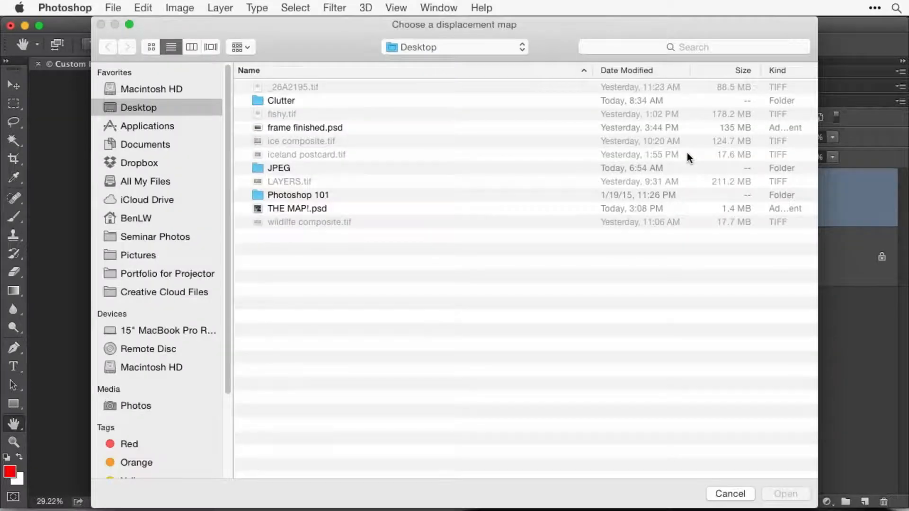
Preview THE MAP!.psd from the Desktop and load it as the displacement map for the pattern layer
{"action": "left_click", "coordinate": [299, 211]}
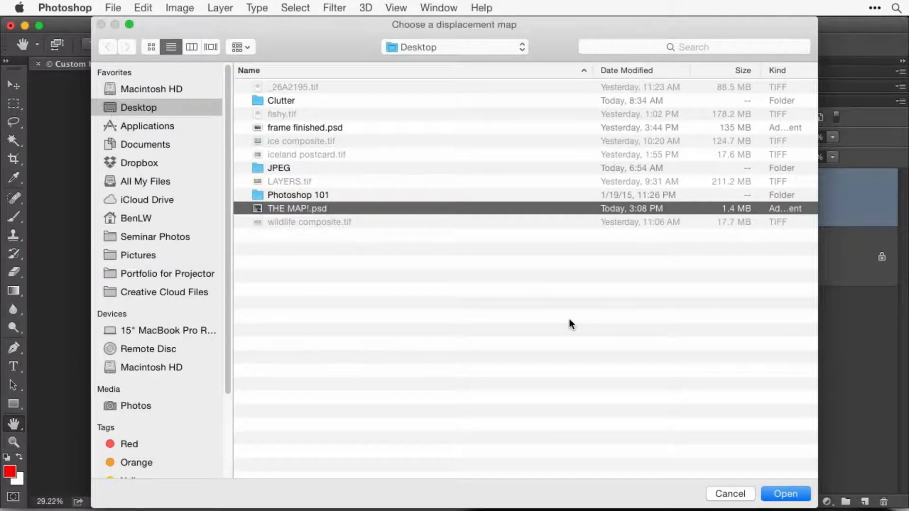
{"action": "key", "text": "space"}
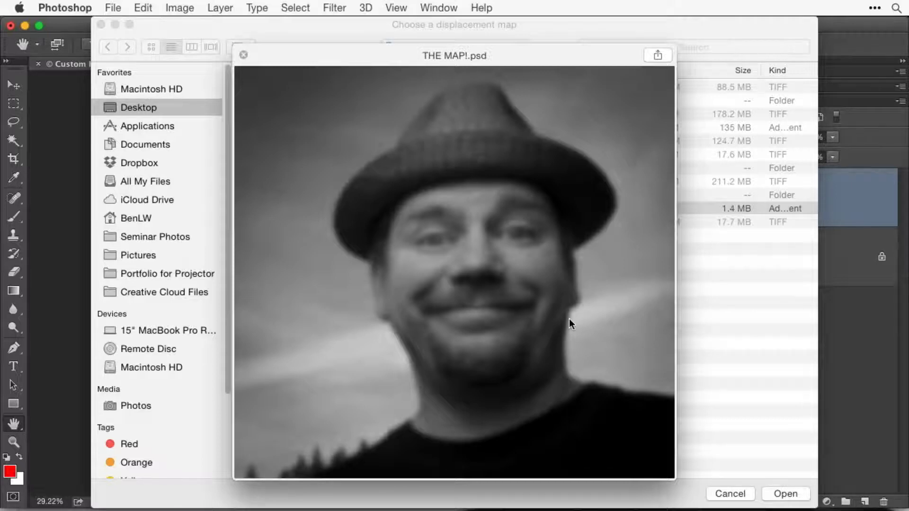
{"action": "key", "text": "space"}
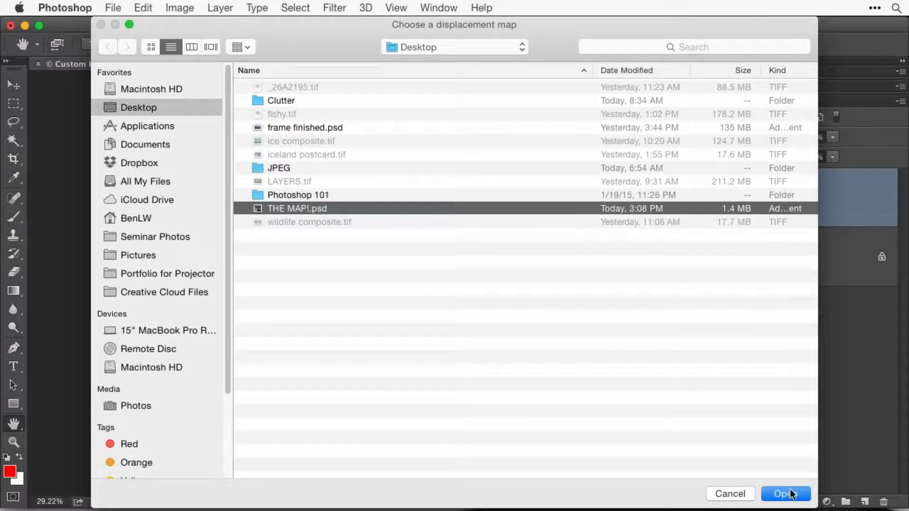
{"action": "left_click", "coordinate": [786, 494]}
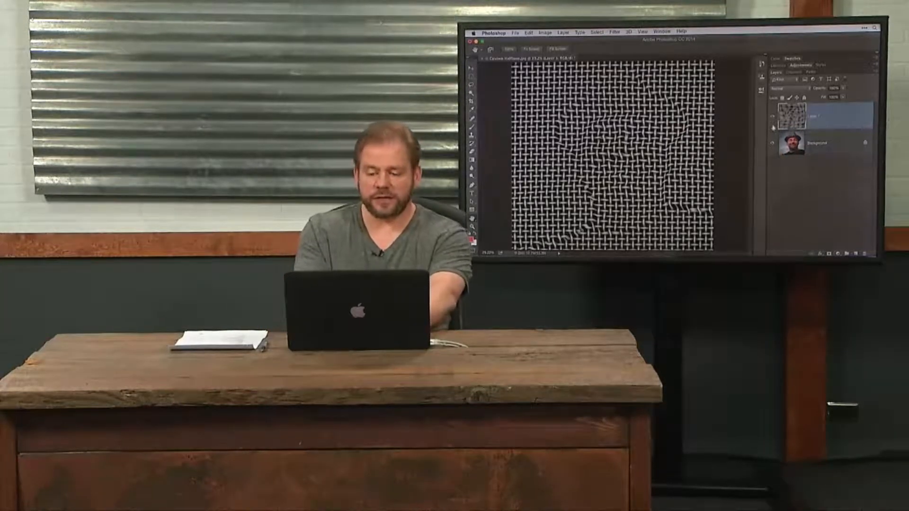
Hide the displaced pattern layer, and open Bens Grunge-05.jpg from the 03 Filters folder in Adobe Bridge
{"action": "left_click", "coordinate": [773, 116]}
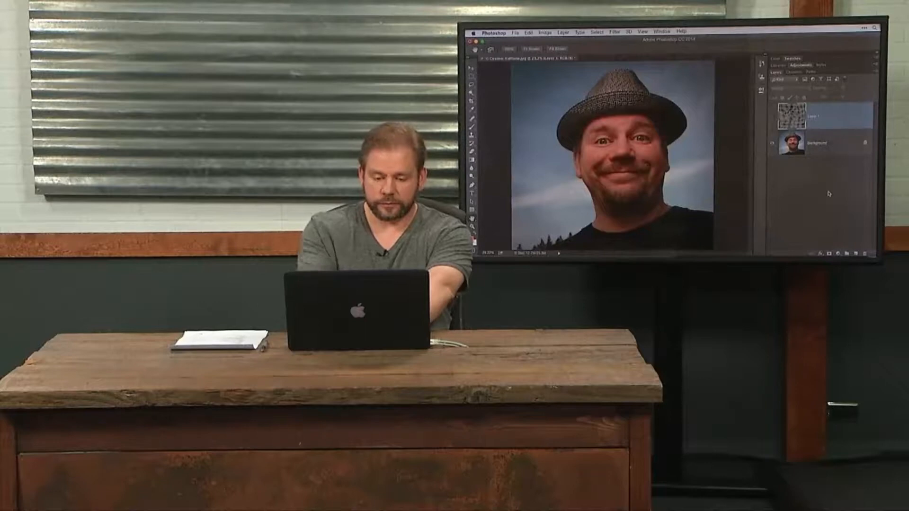
{"action": "key", "text": "super+alt+o"}
{"action": "left_click", "coordinate": [612, 109]}
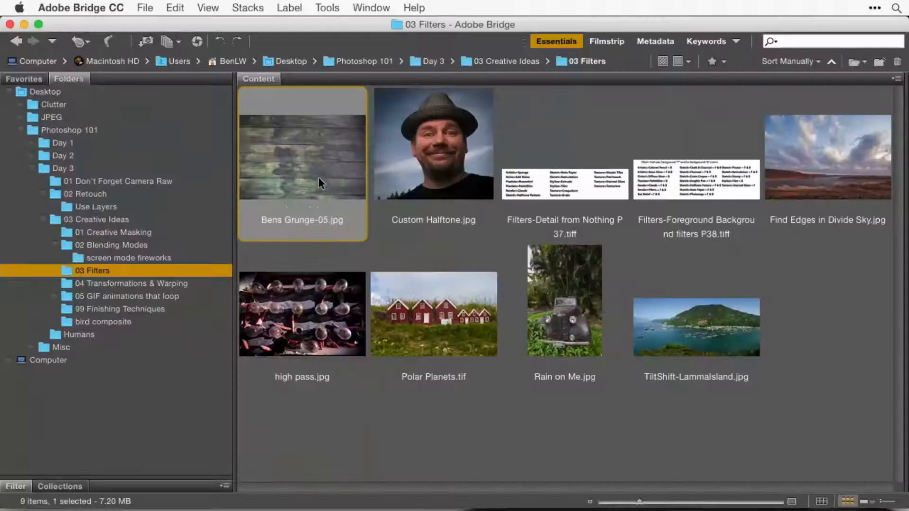
{"action": "double_click", "coordinate": [319, 179]}
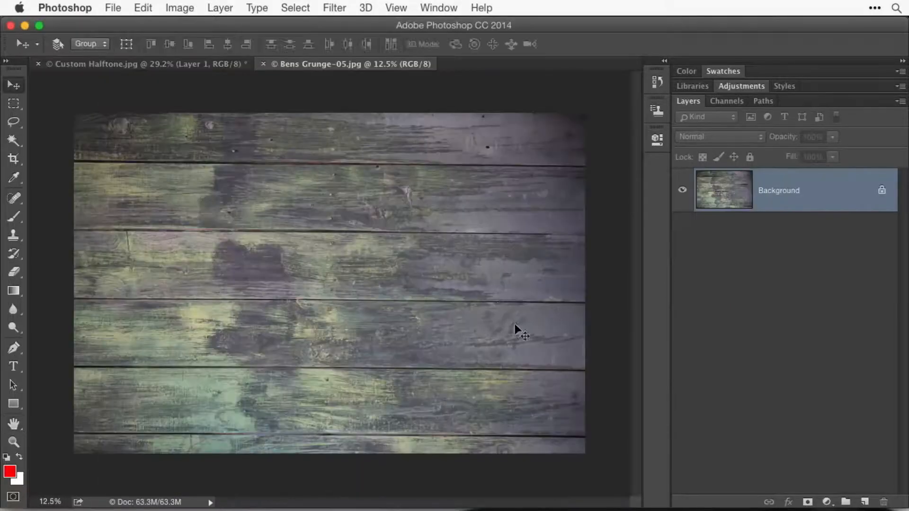
Copy the wood texture into Custom Halftone.jpg as a top layer and scale it down to just cover the canvas
{"action": "left_click_drag", "start_coordinate": [282, 212], "coordinate": [330, 232]}
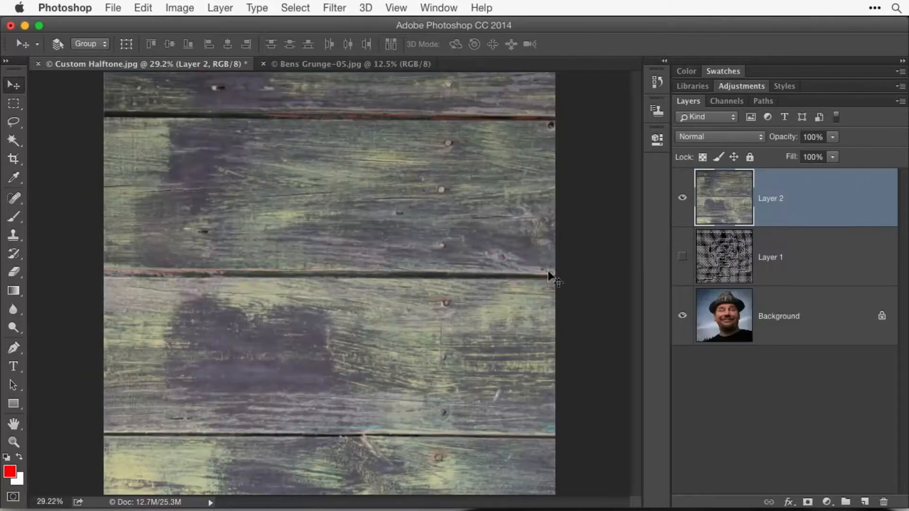
{"action": "key", "text": "super"}
{"action": "key", "text": "super+t"}
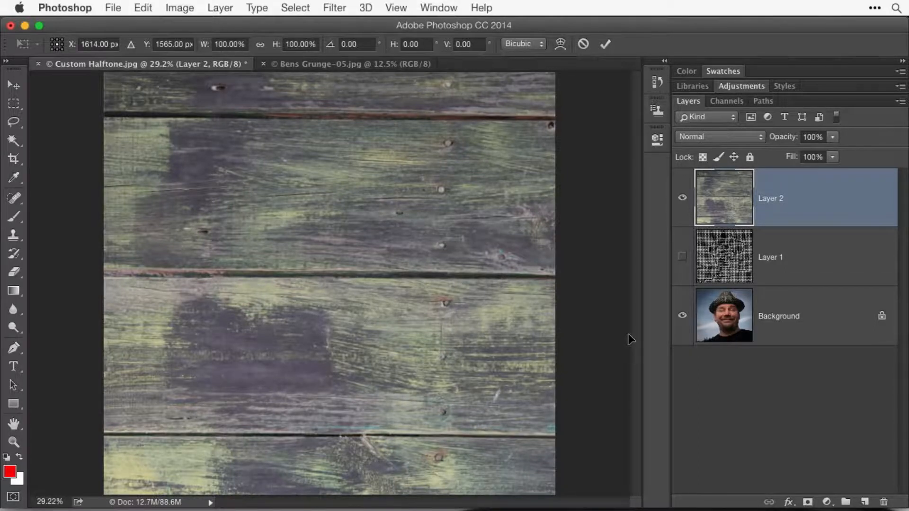
{"action": "key", "text": "super+0"}
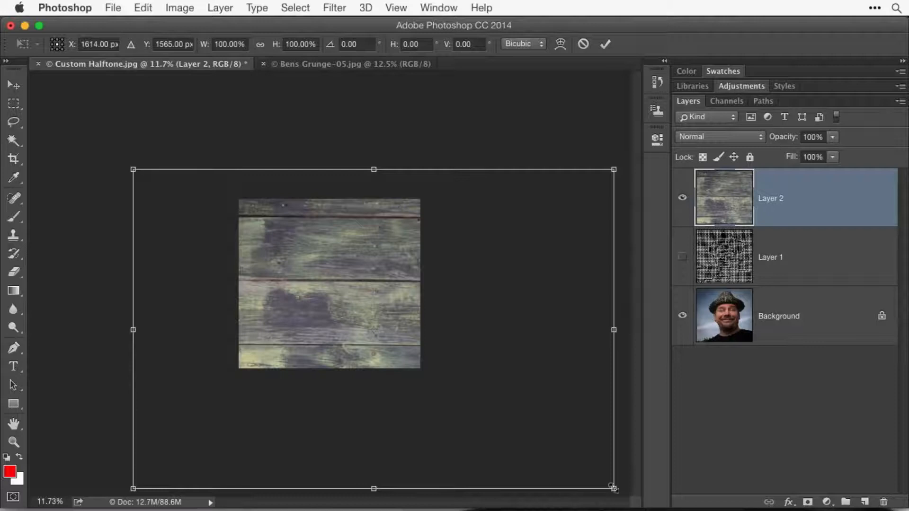
{"action": "left_click_drag", "start_coordinate": [614, 488], "coordinate": [431, 375]}
{"action": "left_click_drag", "start_coordinate": [134, 169], "coordinate": [174, 197]}
{"action": "key", "text": "Return"}
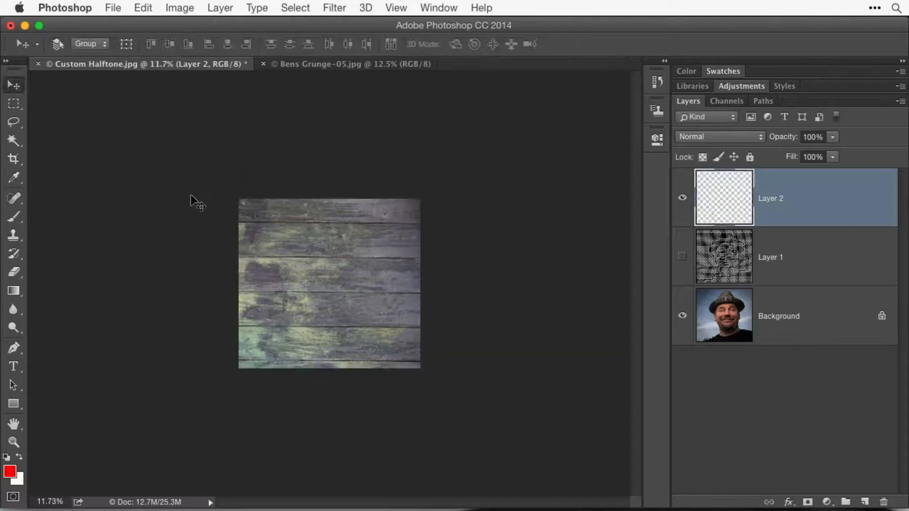
{"action": "key", "text": "super+0"}
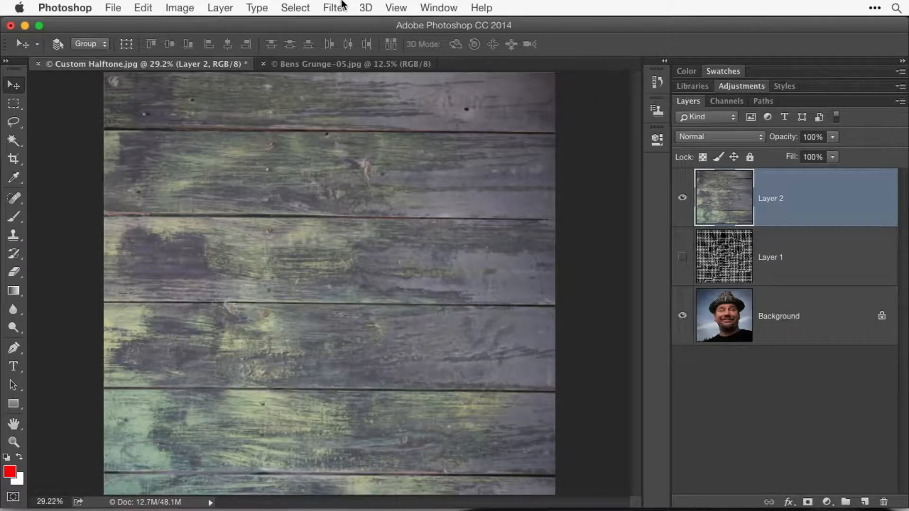
Try displacing the wood texture layer at horizontal and vertical scale 20 using THE MAP!.psd, and undo it
{"action": "left_click", "coordinate": [342, 7]}
{"action": "mouse_move", "coordinate": [374, 184]}
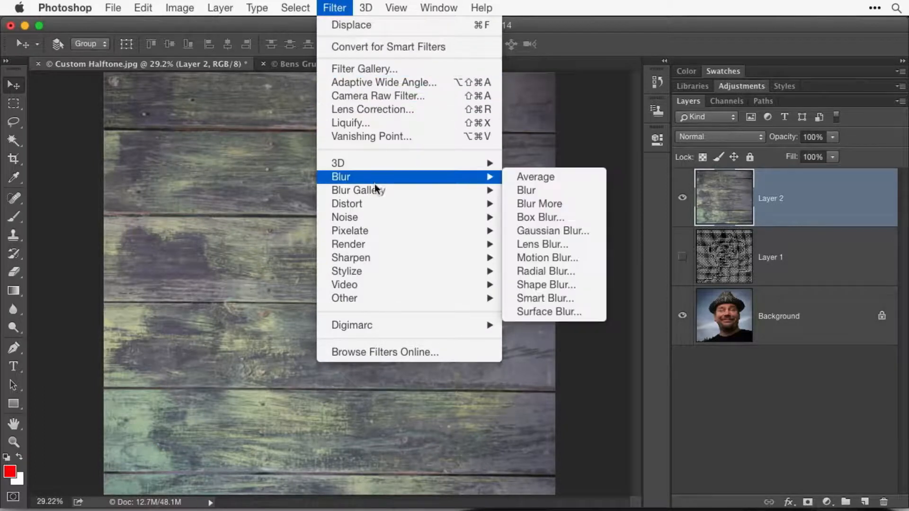
{"action": "mouse_move", "coordinate": [375, 209]}
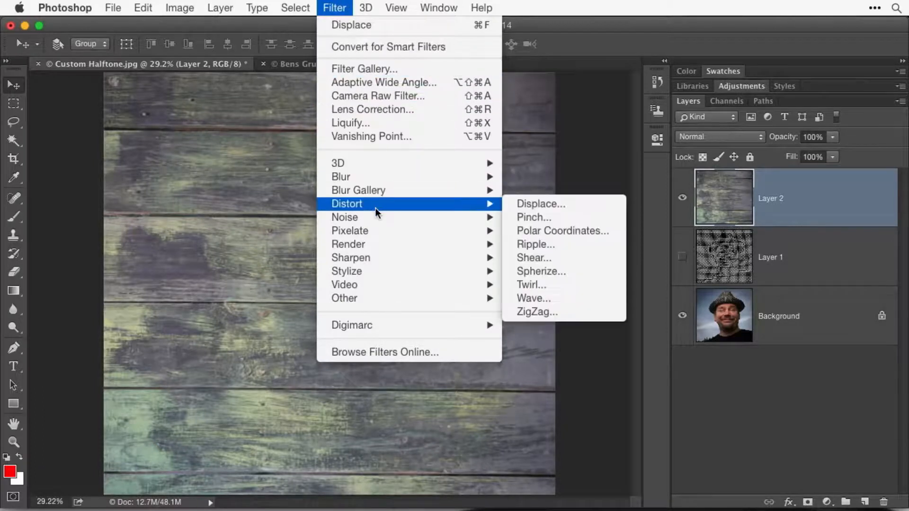
{"action": "left_click", "coordinate": [584, 206]}
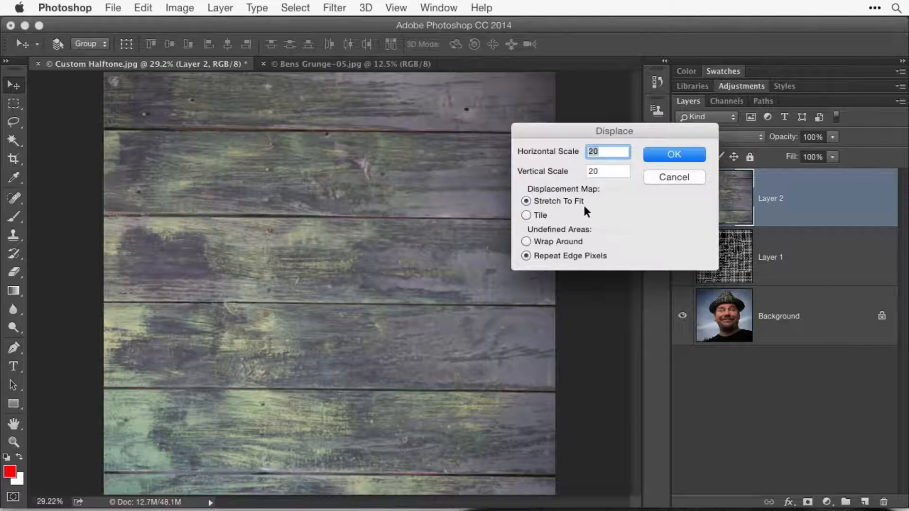
{"action": "left_click", "coordinate": [684, 155]}
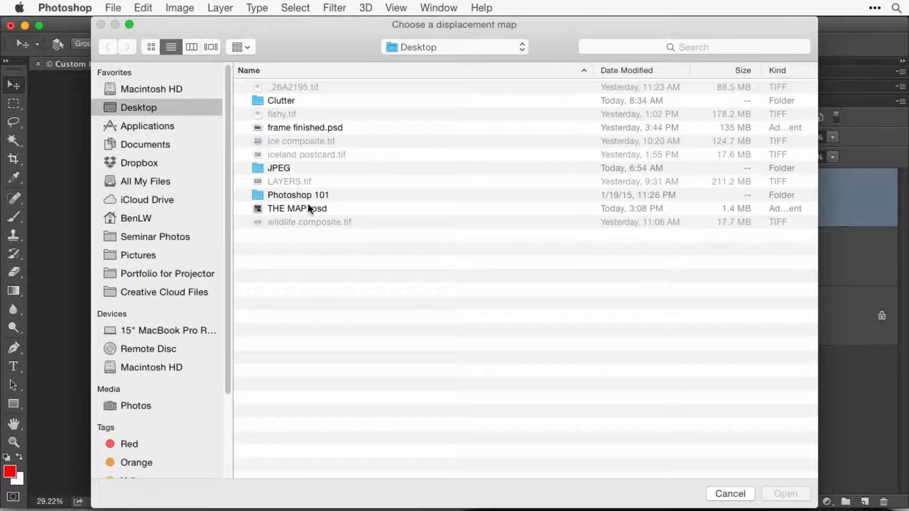
{"action": "double_click", "coordinate": [307, 209]}
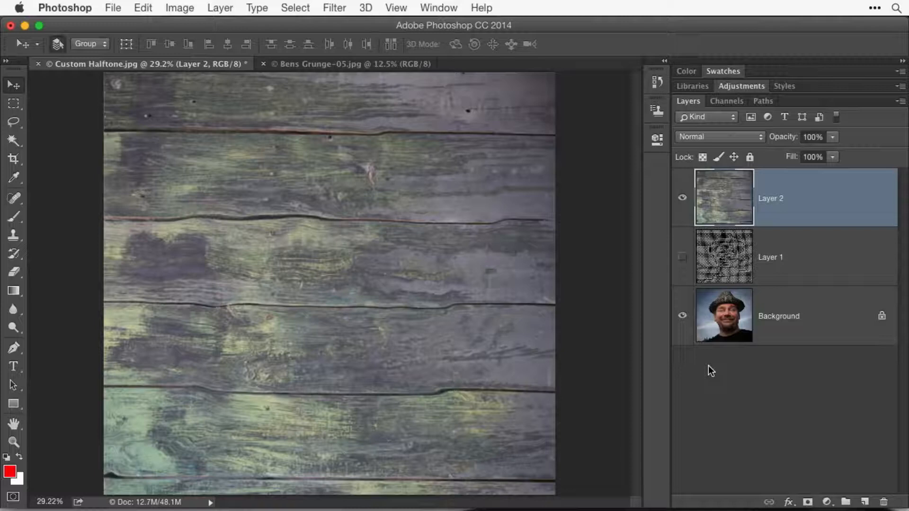
{"action": "key", "text": "super+z"}
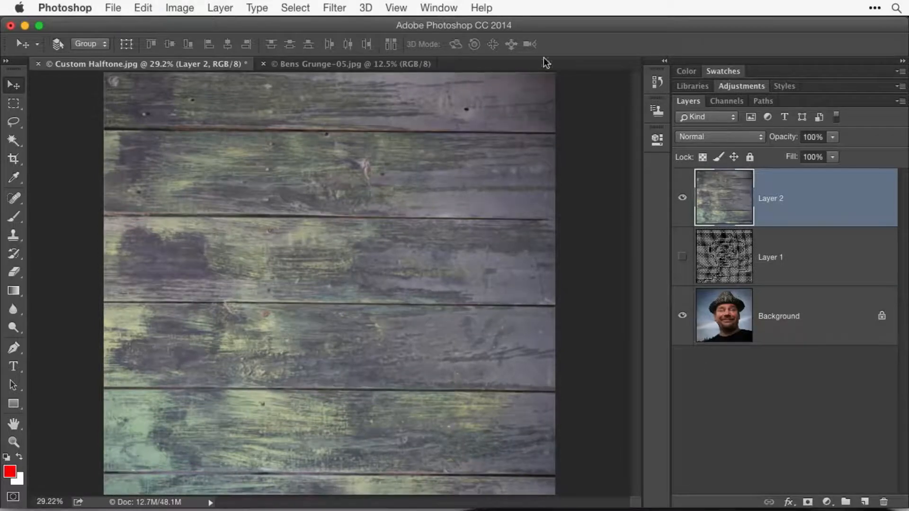
Displace the wood texture layer at horizontal and vertical scale 50, using THE MAP!.psd as the displacement map
{"action": "left_click", "coordinate": [334, 8]}
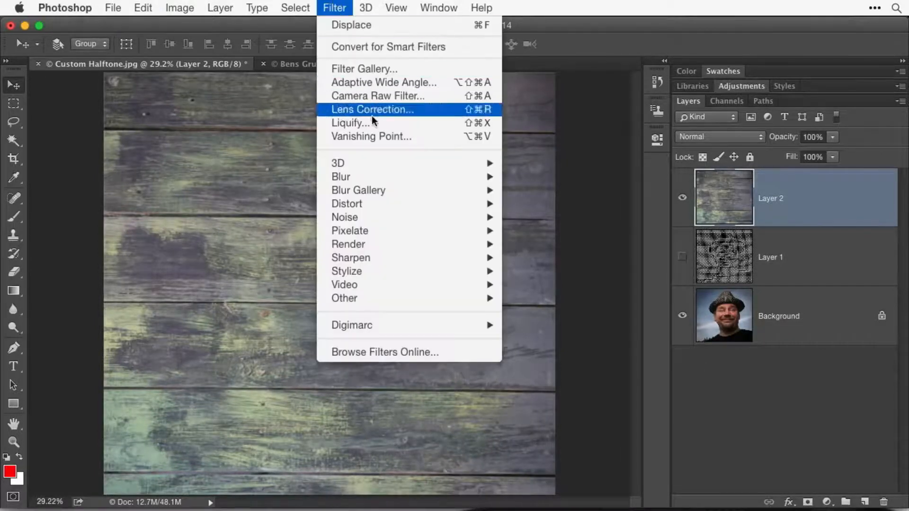
{"action": "mouse_move", "coordinate": [399, 208]}
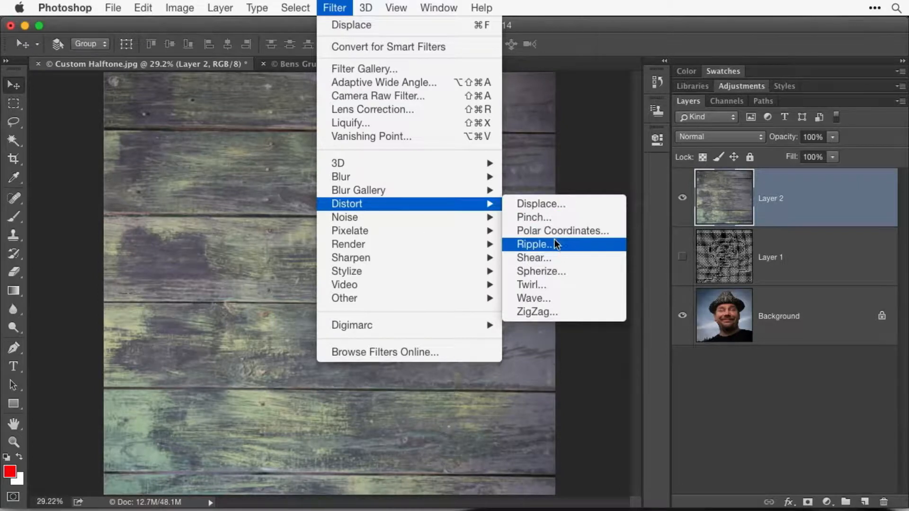
{"action": "left_click", "coordinate": [548, 208]}
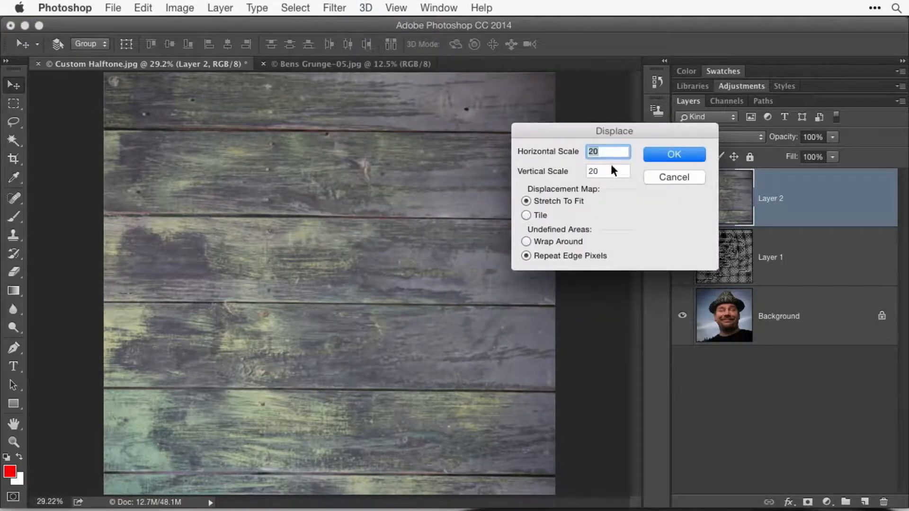
{"action": "type", "text": "50"}
{"action": "key", "text": "Tab"}
{"action": "type", "text": "50"}
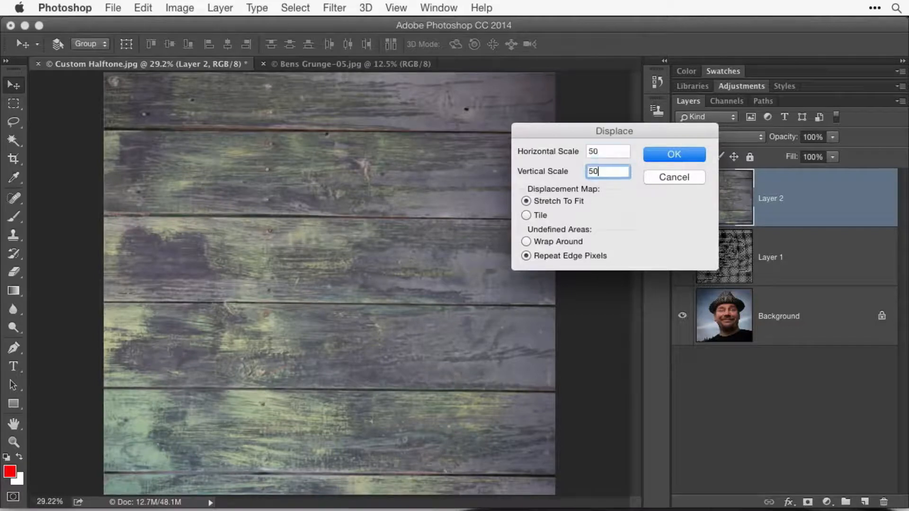
{"action": "left_click", "coordinate": [688, 155]}
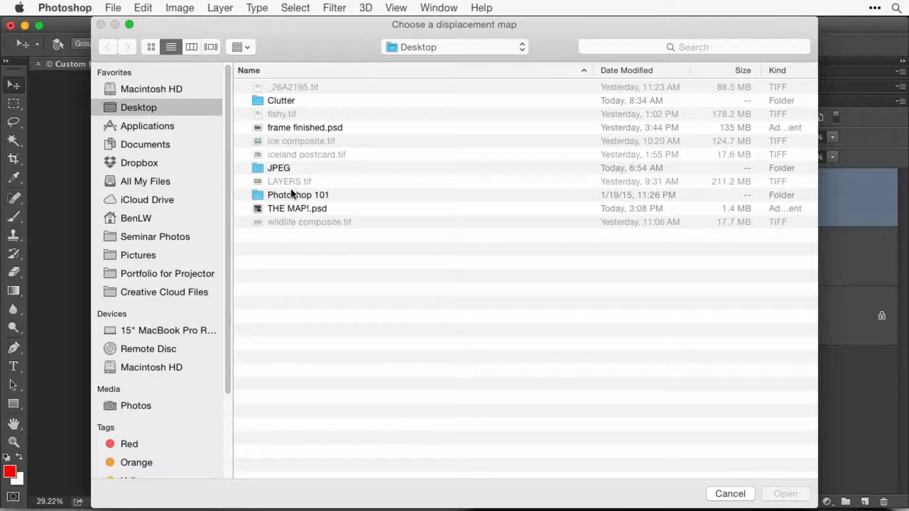
{"action": "double_click", "coordinate": [289, 208]}
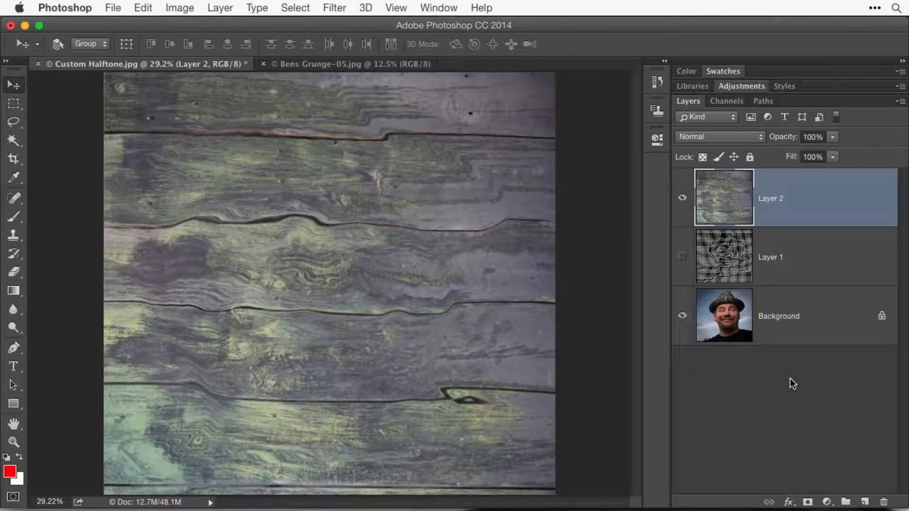
Duplicate the Background portrait layer and move the copy above the wood texture layer
{"action": "left_click", "coordinate": [789, 325]}
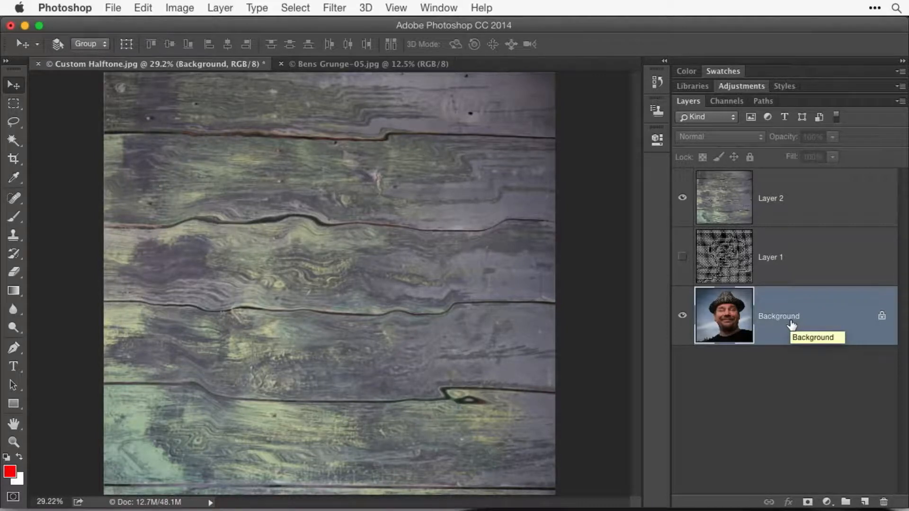
{"action": "key", "text": "super"}
{"action": "key", "text": "super+j"}
{"action": "left_click_drag", "start_coordinate": [791, 326], "coordinate": [760, 178]}
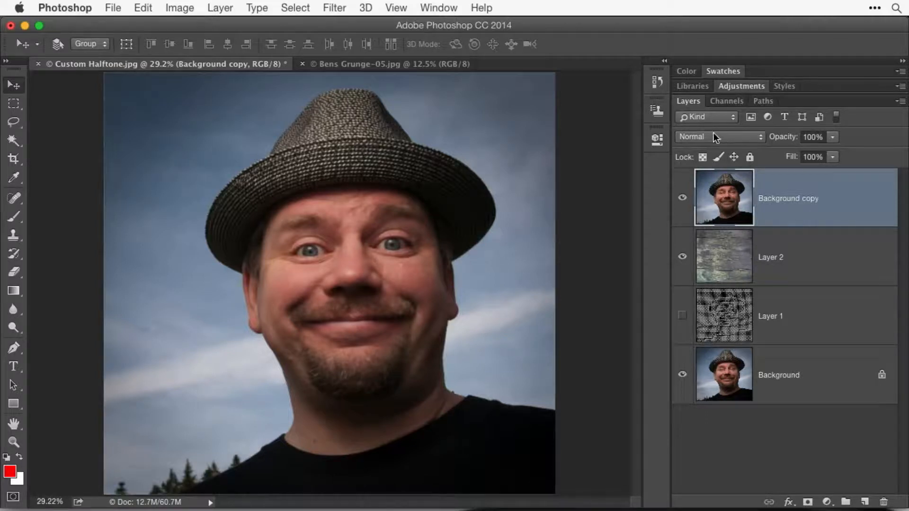
Try the darkening blend modes through Lighten on the Background copy layer, including Darken and Color Burn
{"action": "left_click", "coordinate": [732, 137]}
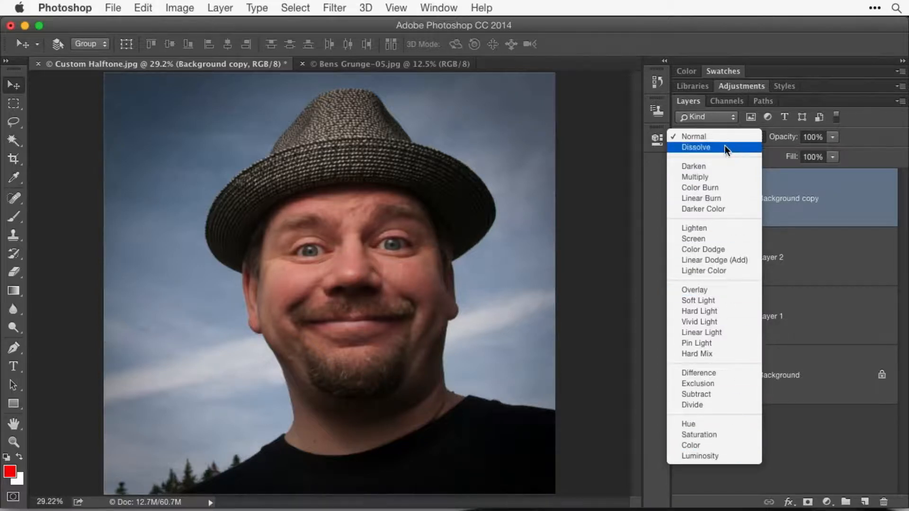
{"action": "left_click", "coordinate": [815, 205]}
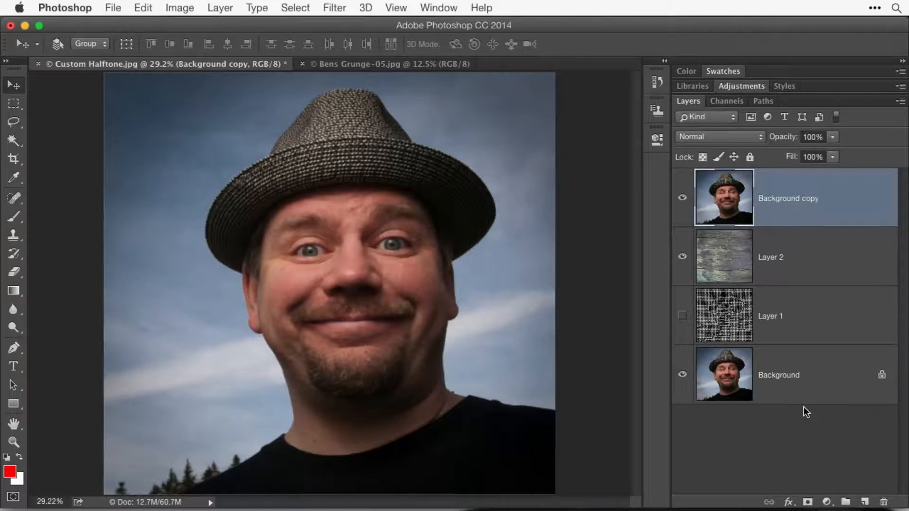
{"action": "left_click", "coordinate": [735, 136]}
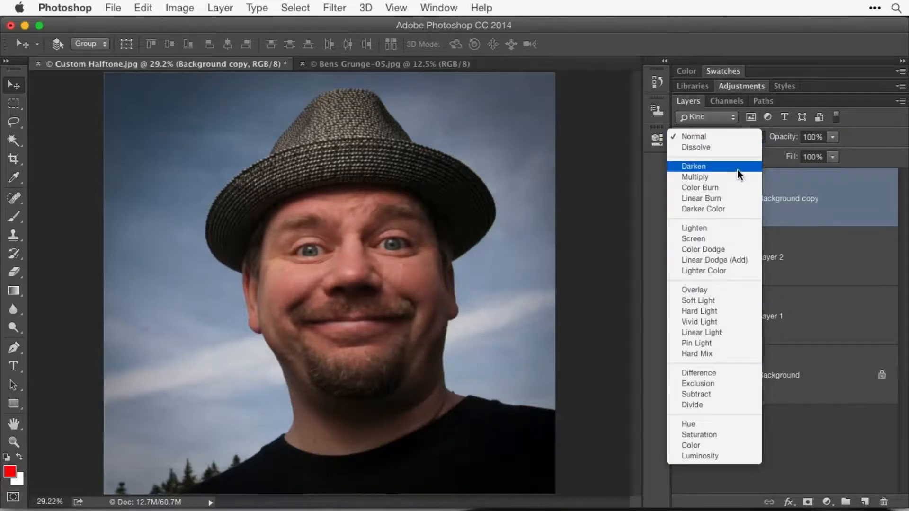
{"action": "left_click", "coordinate": [875, 144]}
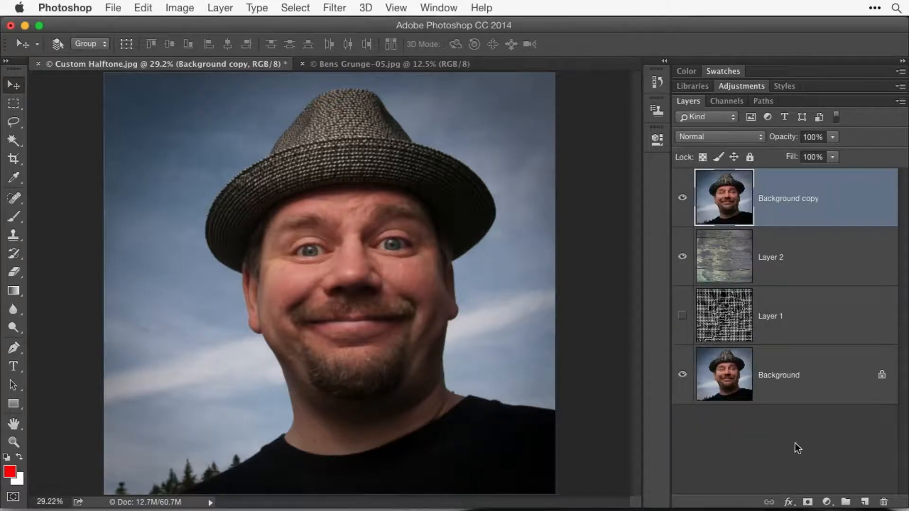
{"action": "key", "text": "shift+equal"}
{"action": "key", "text": "shift+equal"}
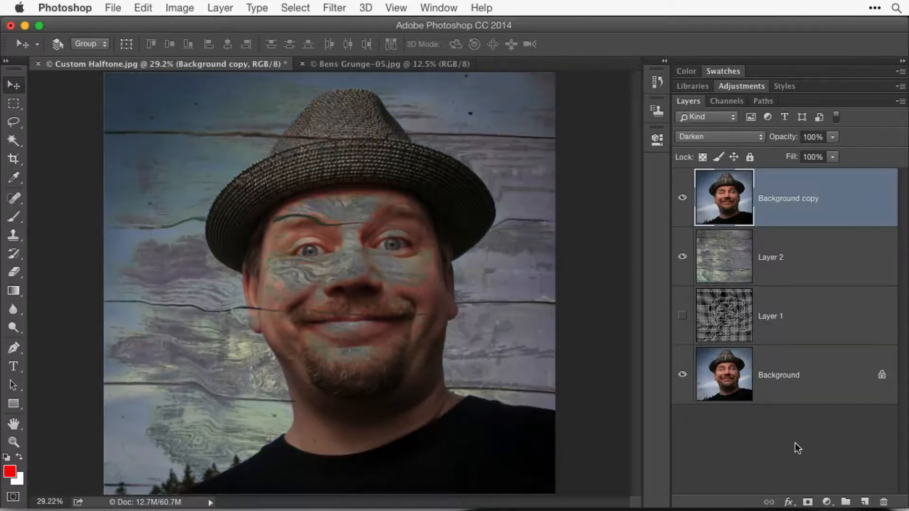
{"action": "key", "text": "shift+equal"}
{"action": "key", "text": "shift+equal"}
{"action": "key", "text": "shift+equal"}
{"action": "key", "text": "shift+equal"}
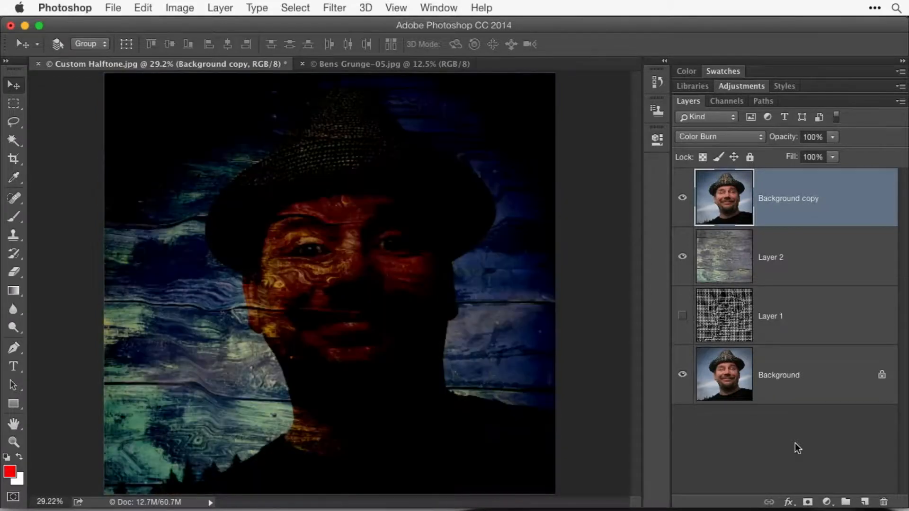
{"action": "key", "text": "shift+equal"}
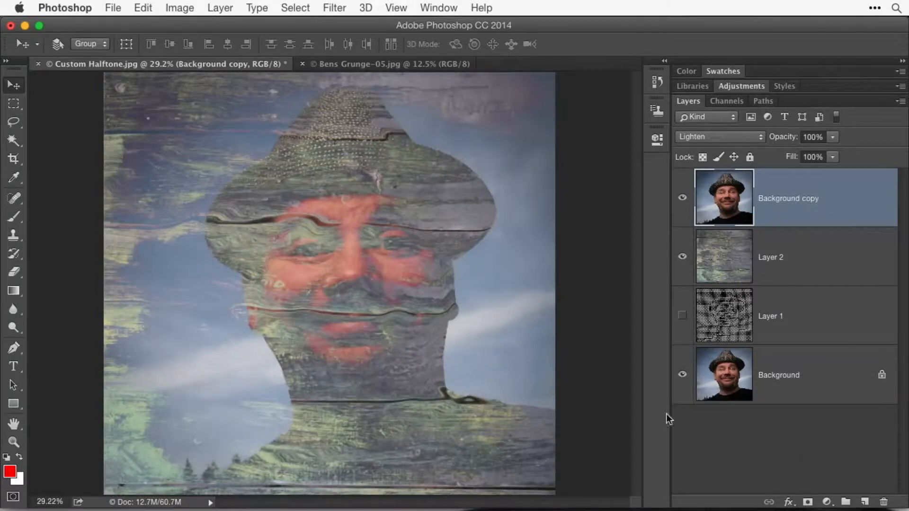
Try more blend modes on the Background copy layer, including Color Dodge, Lighter Color and Soft Light, checking the effect on the face
{"action": "left_click", "coordinate": [301, 255], "text": "super"}
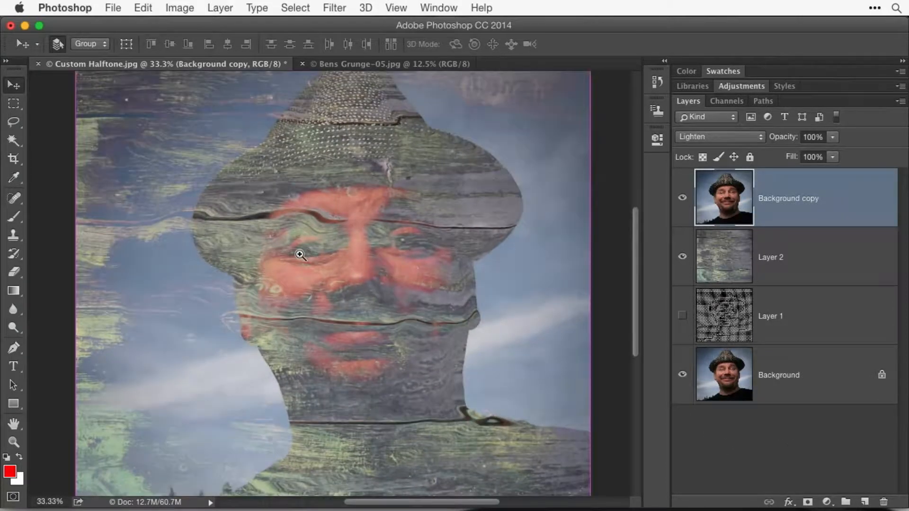
{"action": "left_click", "coordinate": [300, 256], "text": "super"}
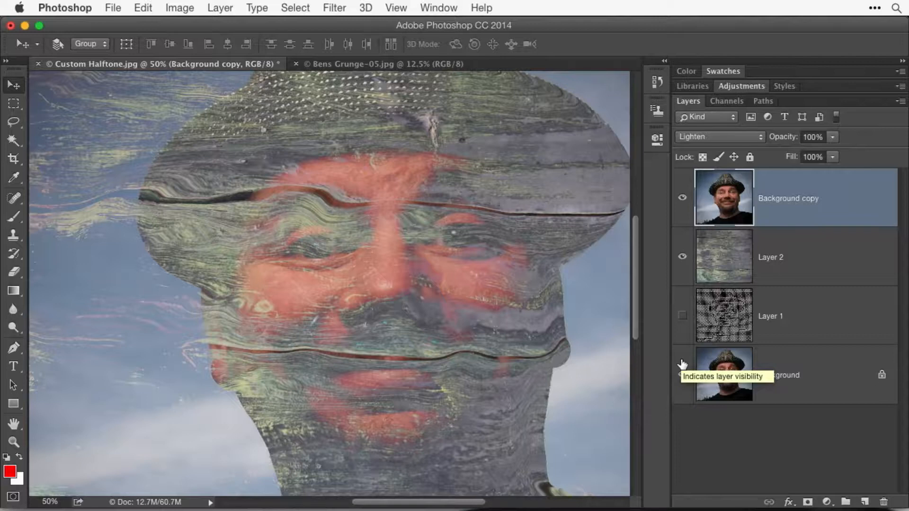
{"action": "key", "text": "shift+plus"}
{"action": "key", "text": "shift+plus"}
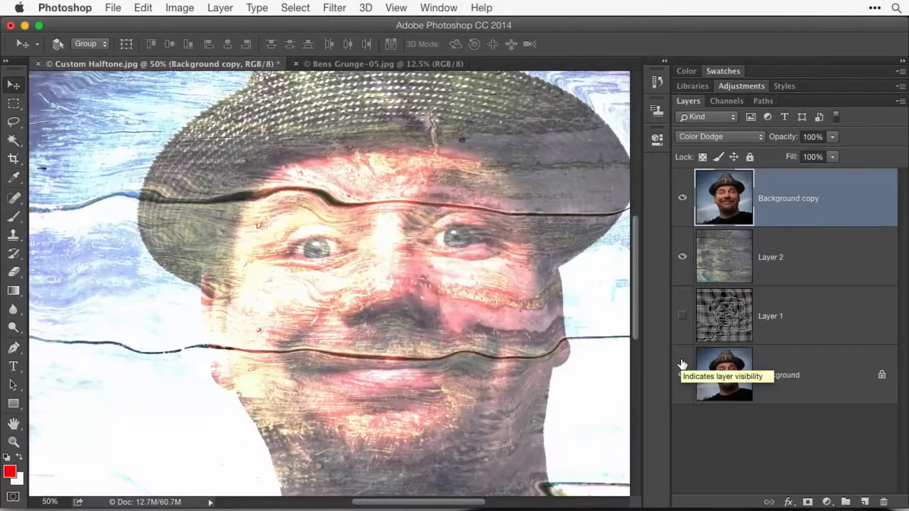
{"action": "key", "text": "shift+plus"}
{"action": "key", "text": "shift+plus"}
{"action": "key", "text": "shift+minus"}
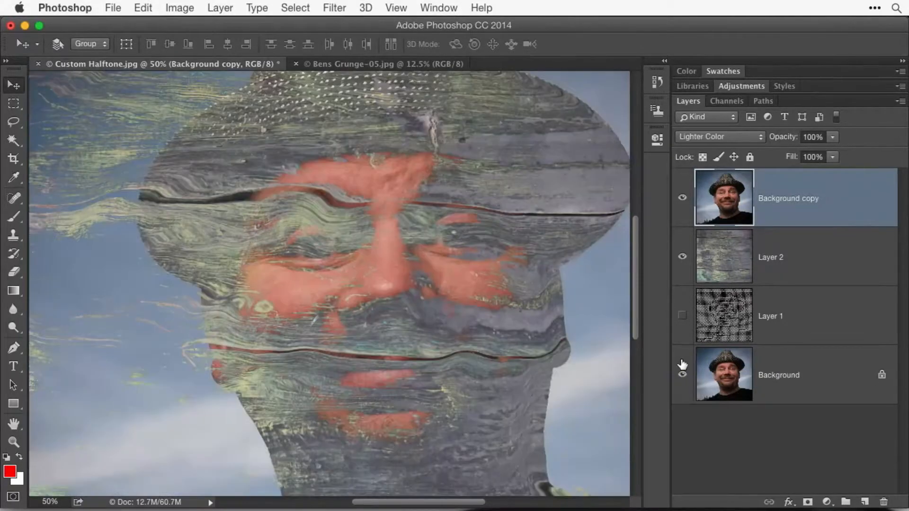
{"action": "key", "text": "shift+plus"}
{"action": "key", "text": "shift+plus"}
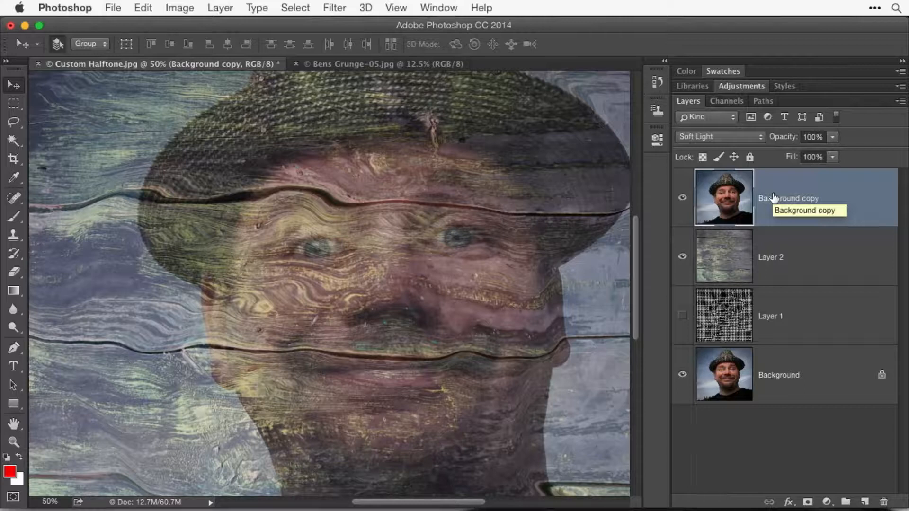
Return the Background copy layer to Normal blending and place it below the wood texture layer
{"action": "left_click", "coordinate": [727, 144]}
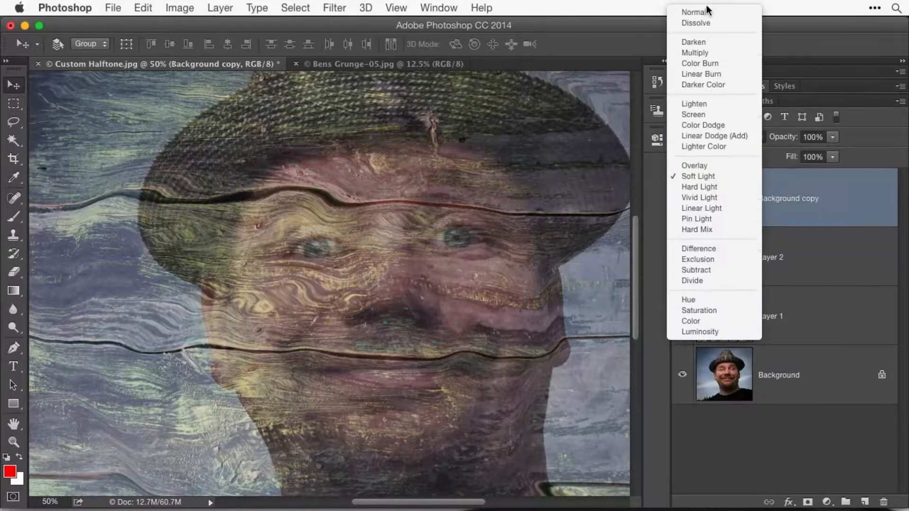
{"action": "left_click", "coordinate": [824, 207]}
{"action": "left_click_drag", "start_coordinate": [777, 205], "coordinate": [777, 282]}
{"action": "left_click", "coordinate": [765, 206]}
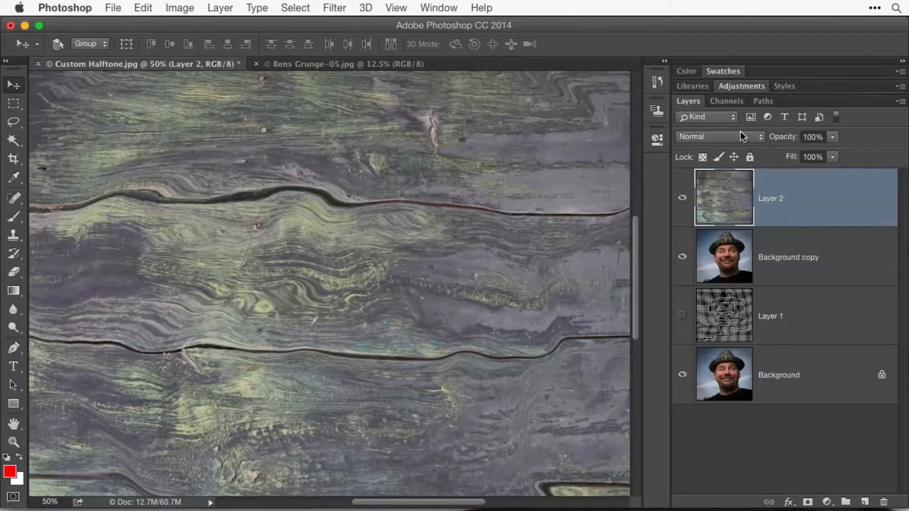
Cycle through the blend modes on the wood texture layer and settle on Overlay
{"action": "key", "text": "shift+plus"}
{"action": "key", "text": "shift+plus"}
{"action": "key", "text": "shift+plus"}
{"action": "key", "text": "shift+plus"}
{"action": "key", "text": "shift+plus"}
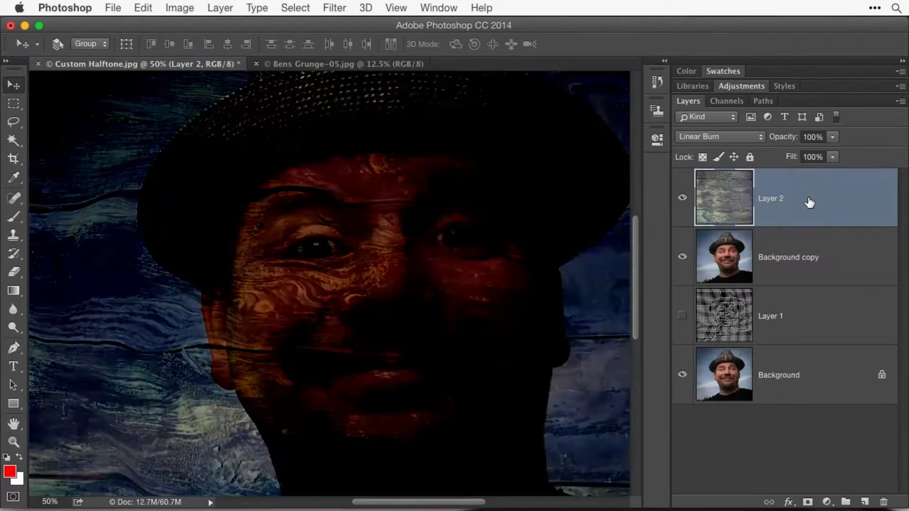
{"action": "key", "text": "shift+plus"}
{"action": "key", "text": "shift+plus"}
{"action": "key", "text": "shift+plus"}
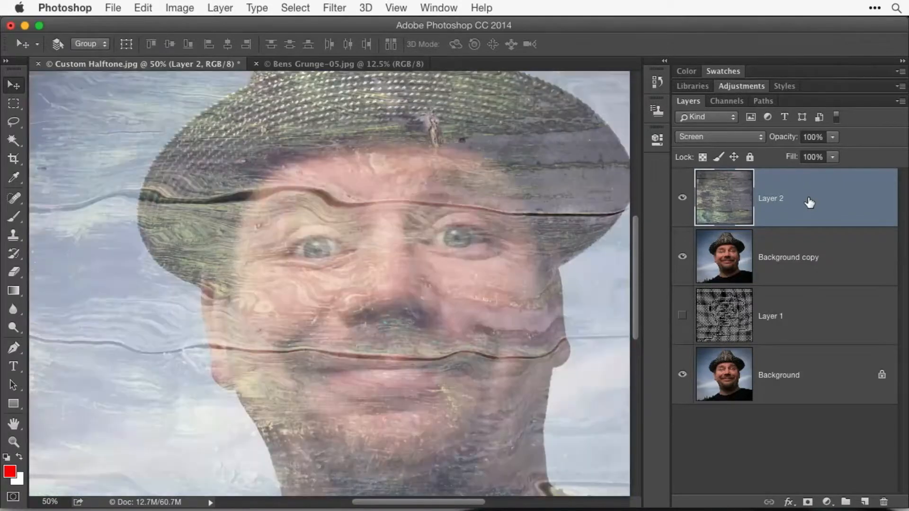
{"action": "key", "text": "shift+plus"}
{"action": "key", "text": "shift+plus"}
{"action": "key", "text": "shift+plus"}
{"action": "key", "text": "shift+plus"}
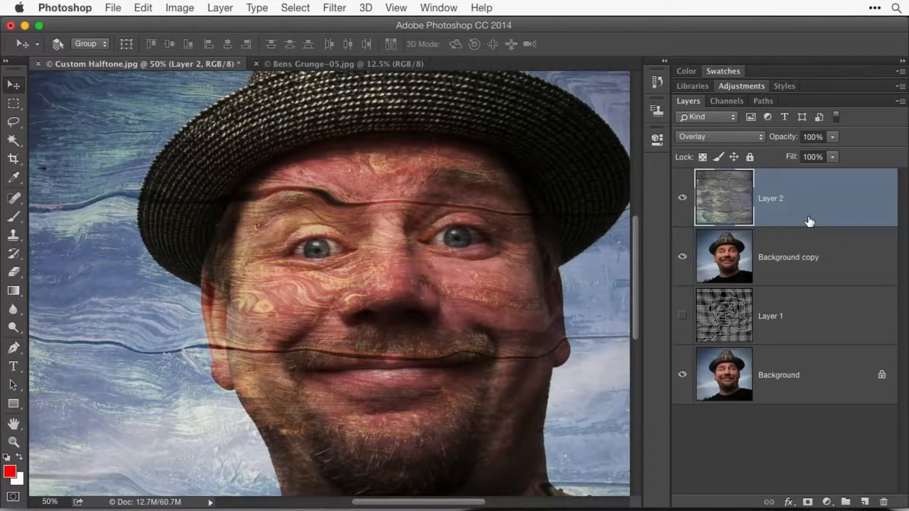
Duplicate the Overlay wood texture layer and set the copy to Color Dodge at 1% opacity
{"action": "key", "text": "super"}
{"action": "key", "text": "super+j"}
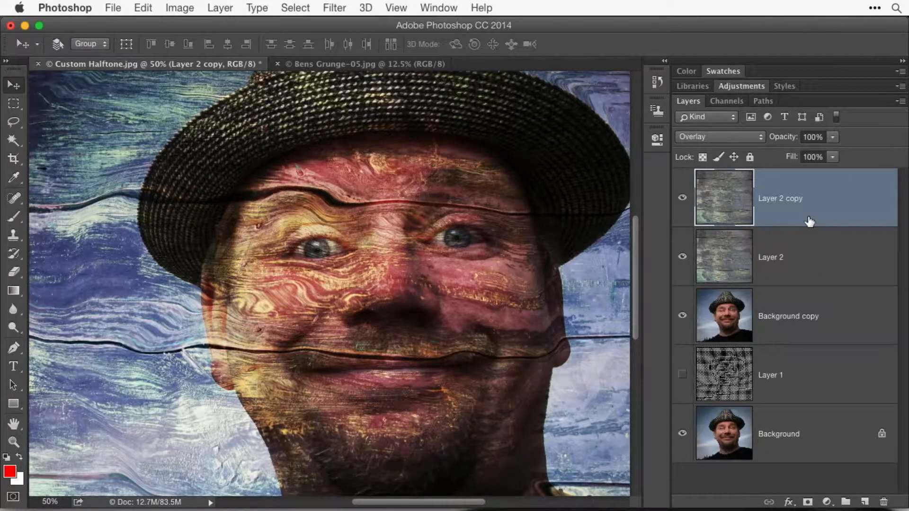
{"action": "key", "text": "shift+plus"}
{"action": "key", "text": "shift+plus"}
{"action": "key", "text": "shift+plus"}
{"action": "key", "text": "shift+plus"}
{"action": "key", "text": "shift+plus"}
{"action": "key", "text": "shift+plus"}
{"action": "key", "text": "shift+plus"}
{"action": "key", "text": "shift+plus"}
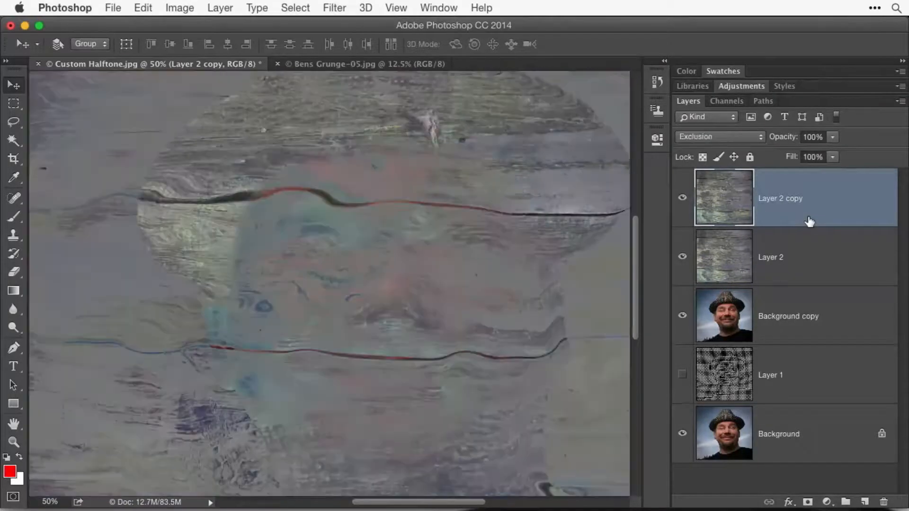
{"action": "key", "text": "shift+plus"}
{"action": "key", "text": "shift+plus"}
{"action": "key", "text": "shift+plus"}
{"action": "key", "text": "shift+plus"}
{"action": "key", "text": "shift+plus"}
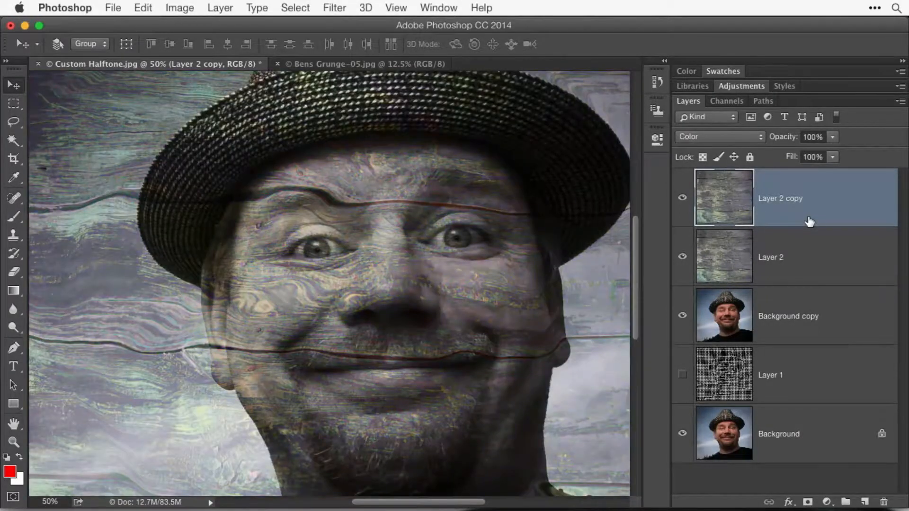
{"action": "key", "text": "shift+plus"}
{"action": "key", "text": "shift+plus"}
{"action": "key", "text": "shift+plus"}
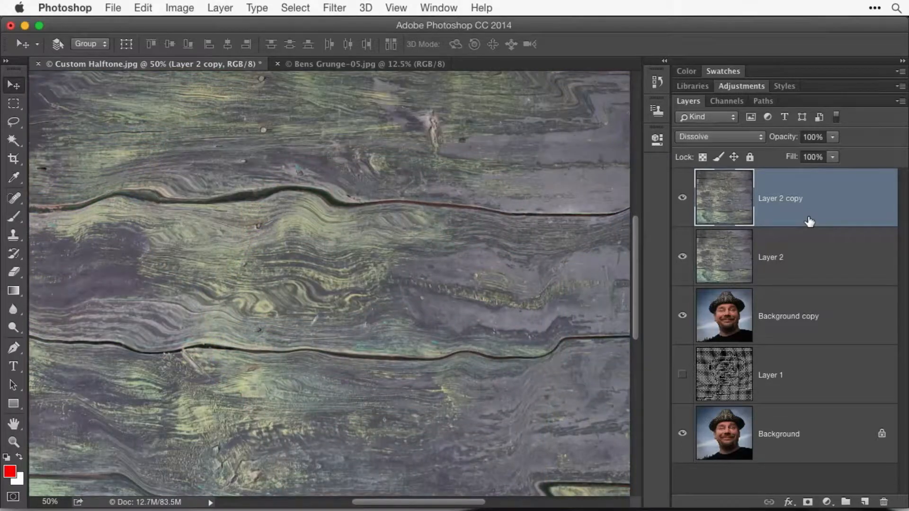
{"action": "key", "text": "shift+plus"}
{"action": "key", "text": "shift+plus"}
{"action": "key", "text": "shift+plus"}
{"action": "key", "text": "shift+plus"}
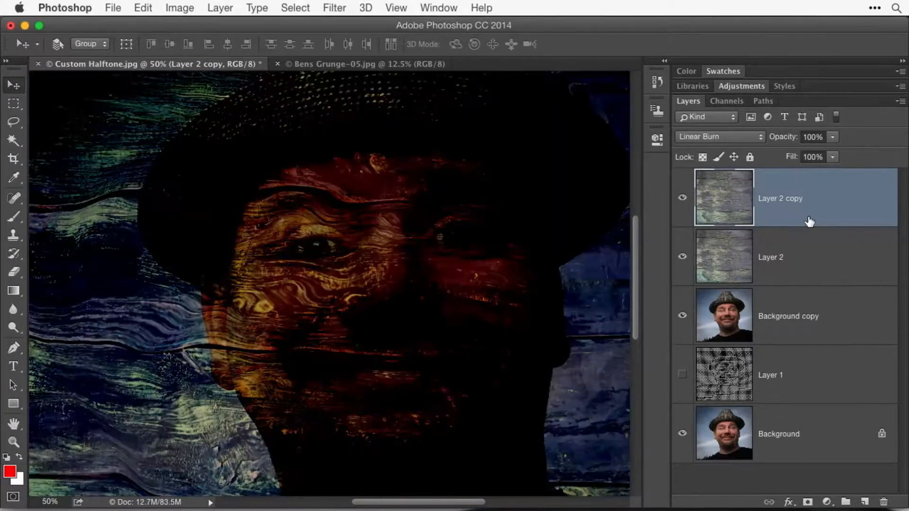
{"action": "key", "text": "shift+plus"}
{"action": "key", "text": "shift+plus"}
{"action": "key", "text": "shift+plus"}
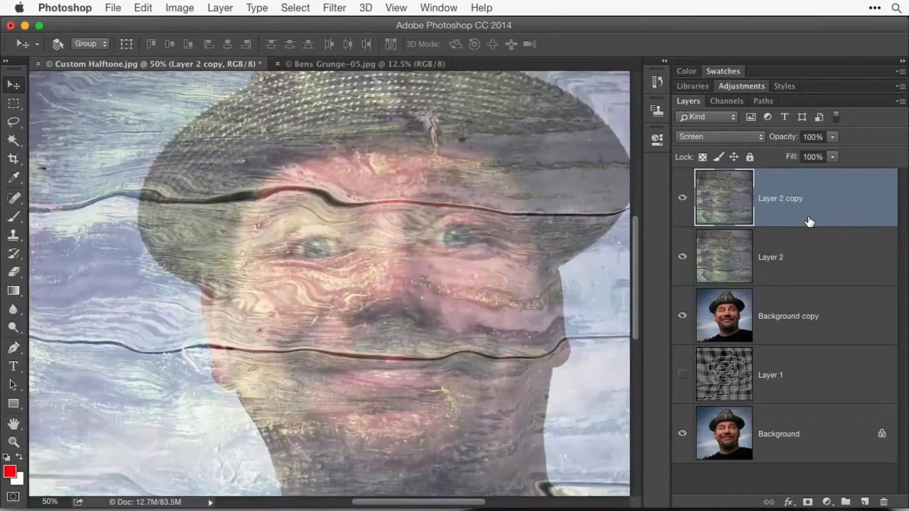
{"action": "key", "text": "shift+plus"}
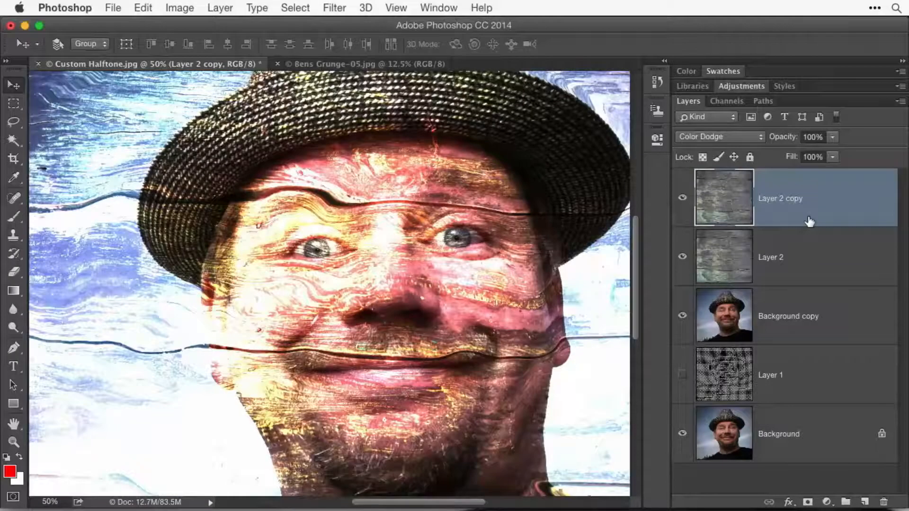
{"action": "left_click_drag", "start_coordinate": [784, 137], "coordinate": [713, 147]}
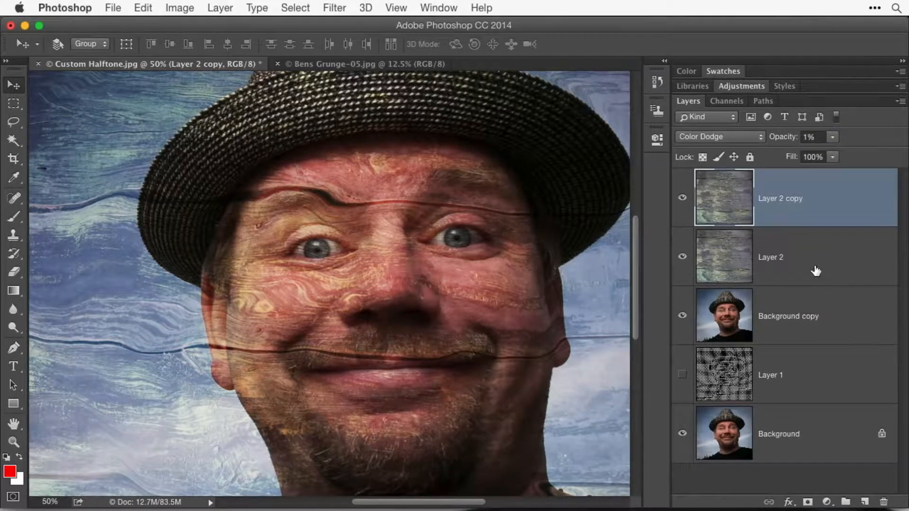
Group the two wood texture layers together
{"action": "left_click", "coordinate": [816, 271], "text": "shift"}
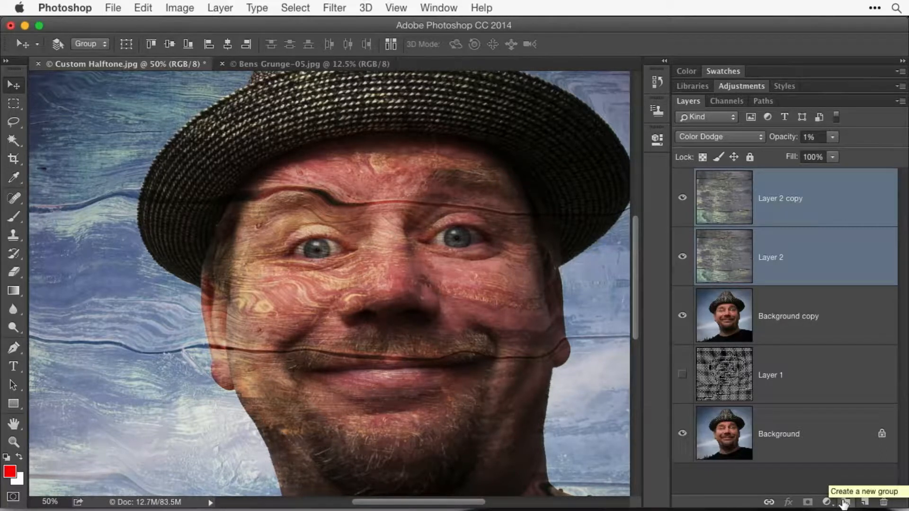
{"action": "left_click", "coordinate": [844, 503]}
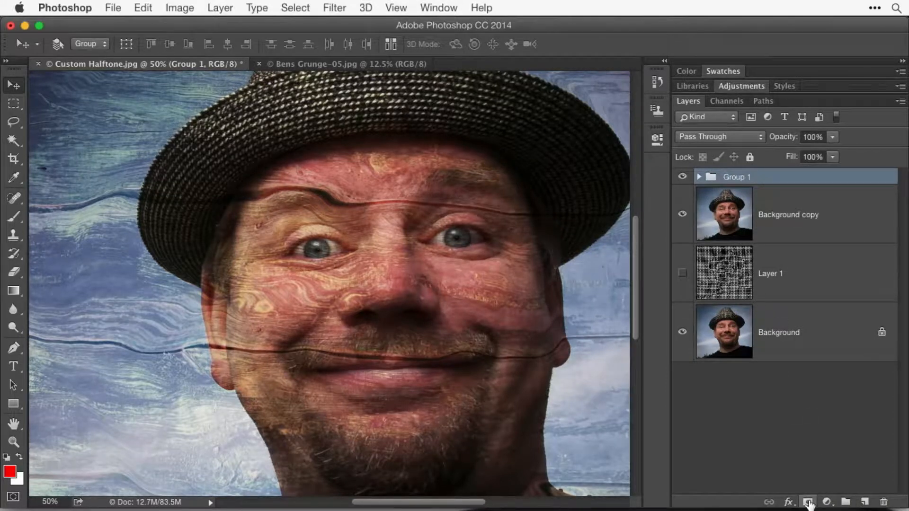
Add a layer mask to Group 1 and set up the Brush tool at 150 px
{"action": "left_click", "coordinate": [808, 503]}
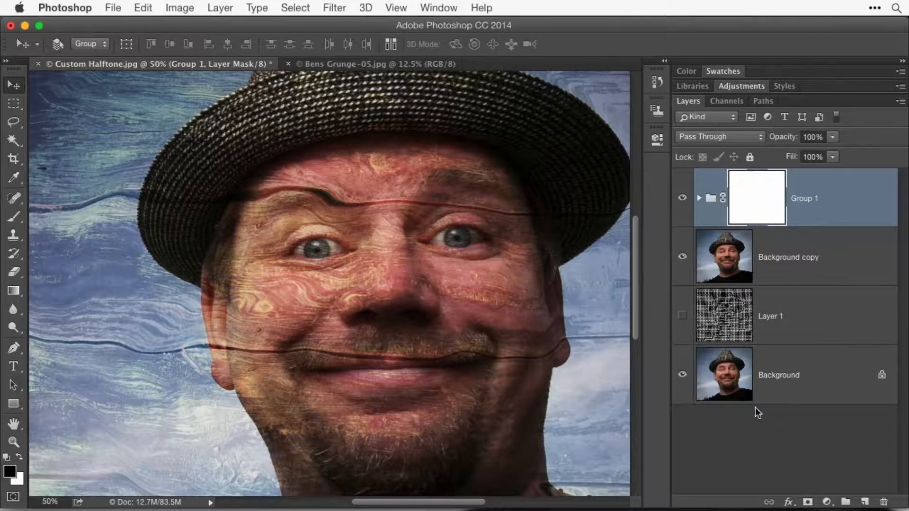
{"action": "key", "text": "super+0"}
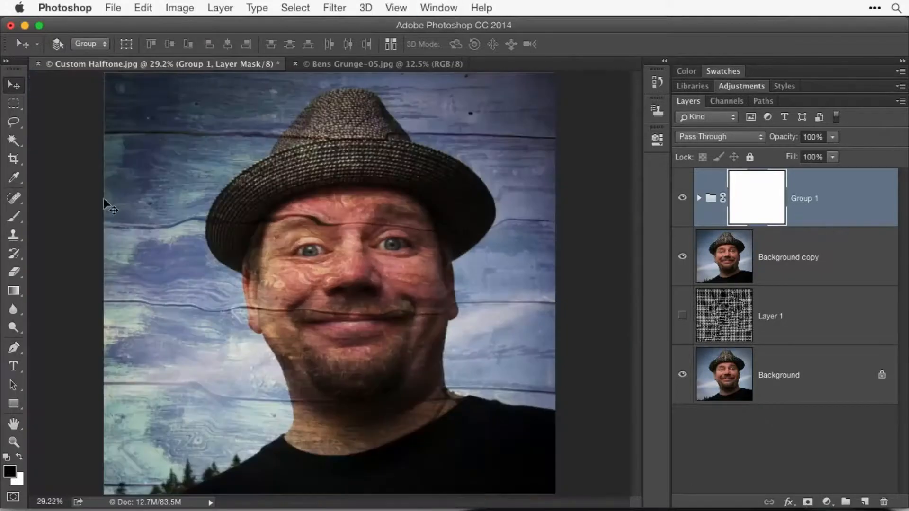
{"action": "left_click", "coordinate": [14, 217]}
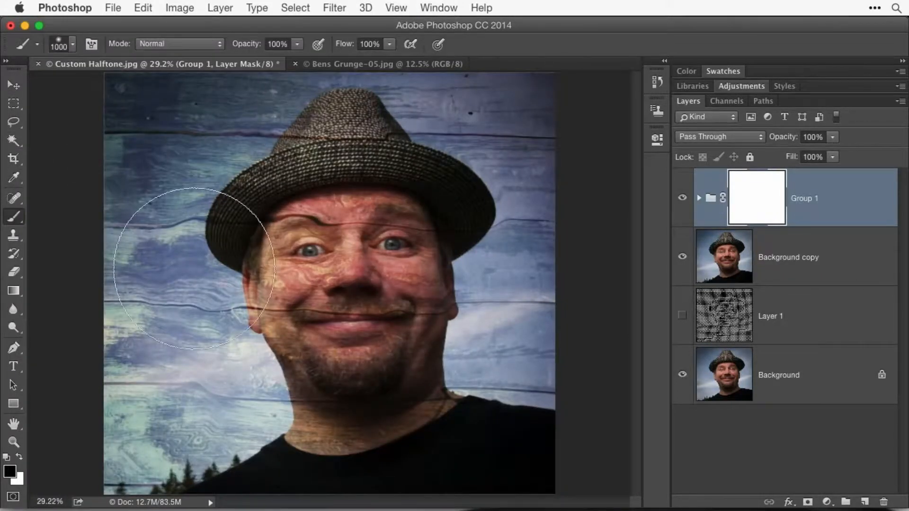
{"action": "key", "text": "bracketleft"}
{"action": "key", "text": "bracketleft"}
{"action": "key", "text": "bracketleft"}
{"action": "key", "text": "bracketleft"}
{"action": "key", "text": "bracketleft"}
{"action": "key", "text": "bracketleft"}
{"action": "key", "text": "bracketleft"}
{"action": "key", "text": "bracketleft"}
{"action": "key", "text": "bracketleft"}
{"action": "key", "text": "bracketleft"}
{"action": "key", "text": "bracketleft"}
{"action": "key", "text": "bracketleft"}
{"action": "key", "text": "bracketleft"}
{"action": "key", "text": "bracketleft"}
{"action": "key", "text": "bracketleft"}
{"action": "key", "text": "bracketleft"}
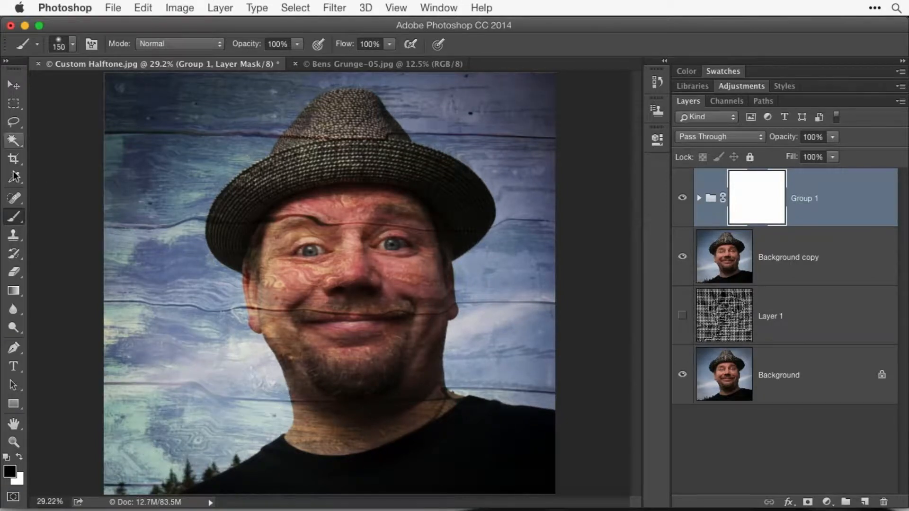
Set up the Quick Selection tool with a 300 px brush and hide Group 1
{"action": "left_click_drag", "start_coordinate": [14, 141], "coordinate": [41, 141]}
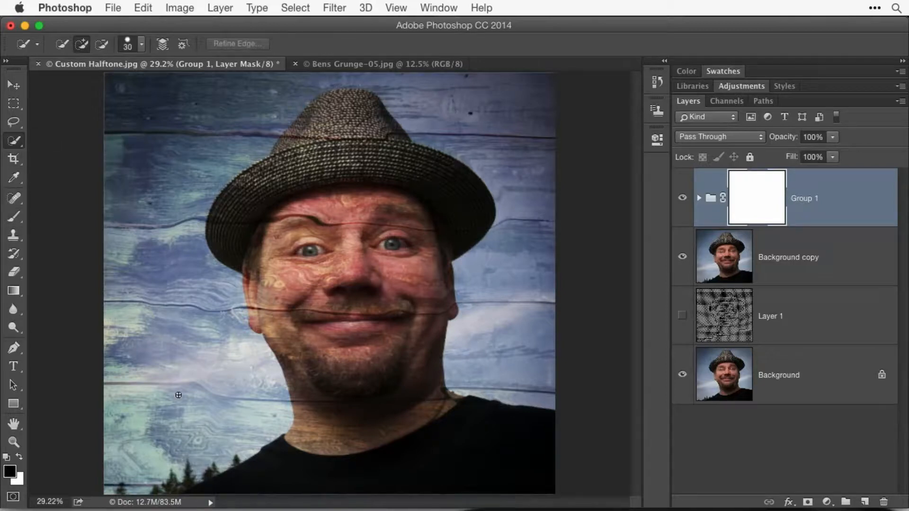
{"action": "key", "text": "bracketright"}
{"action": "key", "text": "bracketright"}
{"action": "key", "text": "bracketright"}
{"action": "key", "text": "bracketright"}
{"action": "key", "text": "bracketright"}
{"action": "key", "text": "bracketright"}
{"action": "key", "text": "bracketright"}
{"action": "key", "text": "bracketright"}
{"action": "key", "text": "bracketright"}
{"action": "key", "text": "bracketright"}
{"action": "key", "text": "bracketright"}
{"action": "key", "text": "bracketright"}
{"action": "left_click", "coordinate": [682, 199]}
Quick-select the sky around the man on the Background copy layer, subtracting the hat from the selection
{"action": "mouse_move", "coordinate": [147, 430]}
{"action": "left_mouse_down"}
{"action": "mouse_move", "coordinate": [195, 391]}
{"action": "mouse_move", "coordinate": [196, 363]}
{"action": "mouse_move", "coordinate": [173, 309]}
{"action": "left_mouse_up"}
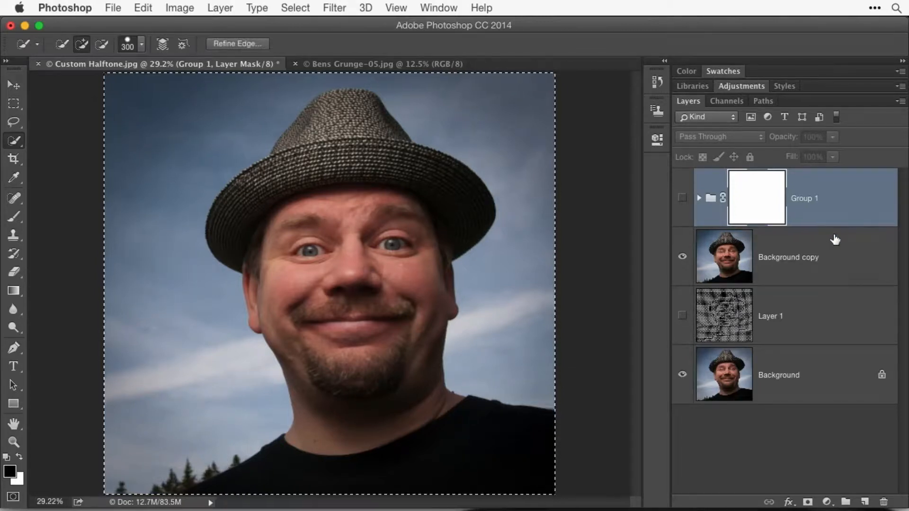
{"action": "left_click", "coordinate": [736, 258]}
{"action": "key", "text": "super+d"}
{"action": "mouse_move", "coordinate": [509, 332]}
{"action": "left_mouse_down"}
{"action": "mouse_move", "coordinate": [541, 243]}
{"action": "mouse_move", "coordinate": [541, 187]}
{"action": "mouse_move", "coordinate": [520, 126]}
{"action": "mouse_move", "coordinate": [428, 69]}
{"action": "mouse_move", "coordinate": [365, 50]}
{"action": "mouse_move", "coordinate": [347, 54]}
{"action": "left_mouse_up"}
{"action": "mouse_move", "coordinate": [236, 60]}
{"action": "left_mouse_down"}
{"action": "mouse_move", "coordinate": [142, 81]}
{"action": "mouse_move", "coordinate": [179, 132]}
{"action": "mouse_move", "coordinate": [161, 275]}
{"action": "left_mouse_up"}
{"action": "left_click_drag", "start_coordinate": [166, 340], "coordinate": [166, 337]}
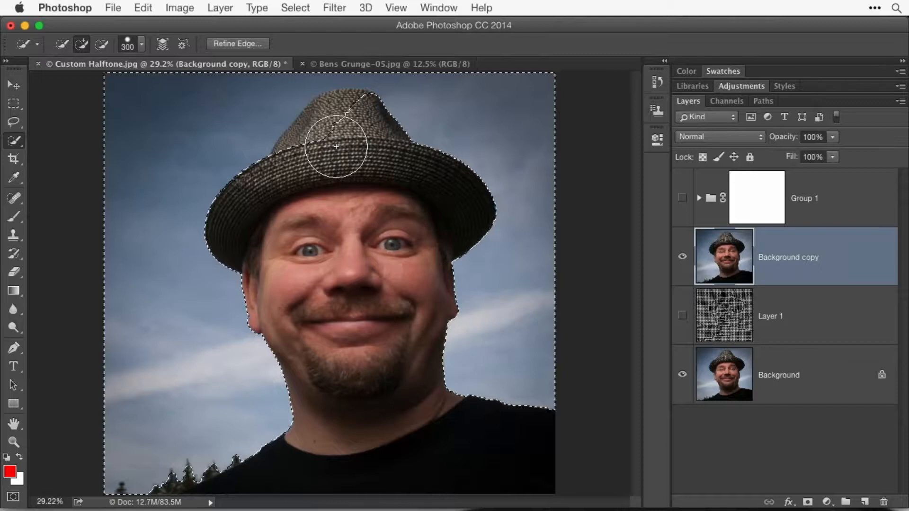
{"action": "key", "text": "alt"}
{"action": "mouse_move", "coordinate": [328, 142]}
{"action": "left_mouse_down"}
{"action": "mouse_move", "coordinate": [307, 157]}
{"action": "mouse_move", "coordinate": [345, 129]}
{"action": "left_mouse_up"}
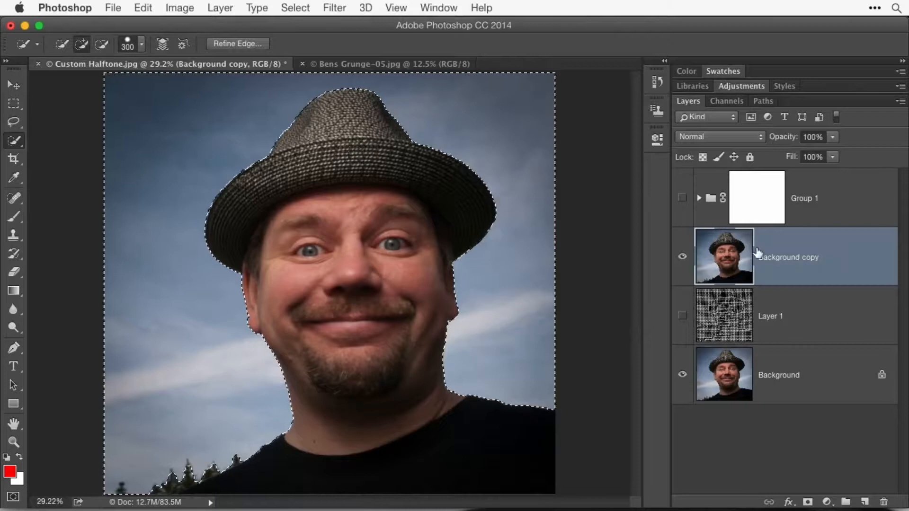
Show Group 1, fill the selected sky area of its mask with black, and deselect
{"action": "left_click", "coordinate": [761, 208]}
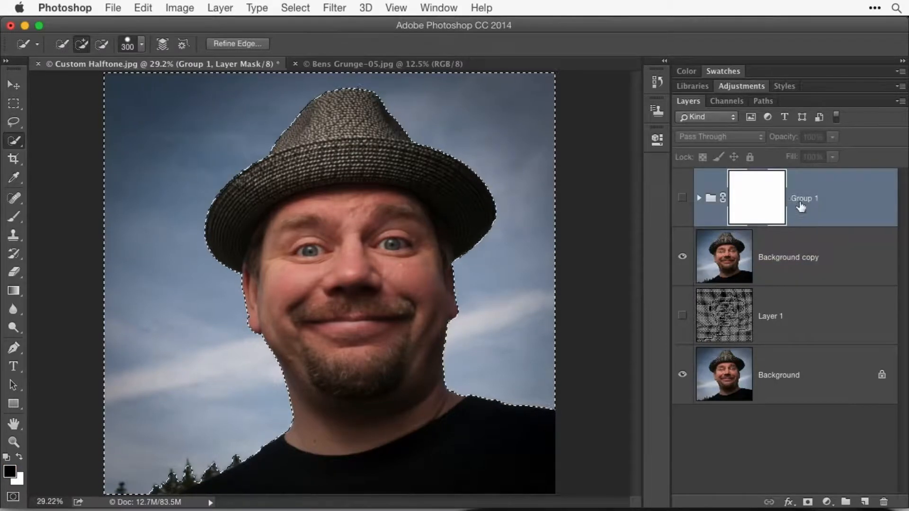
{"action": "left_click", "coordinate": [682, 198]}
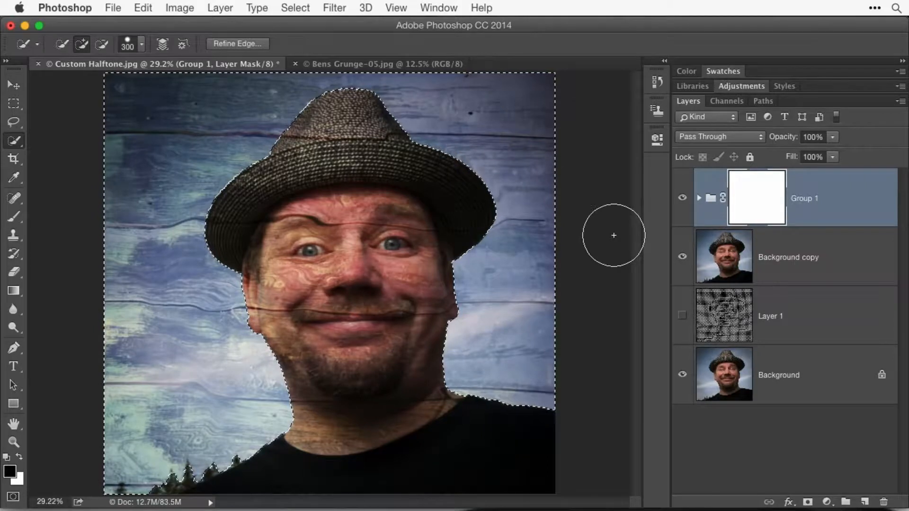
{"action": "left_click", "coordinate": [143, 8]}
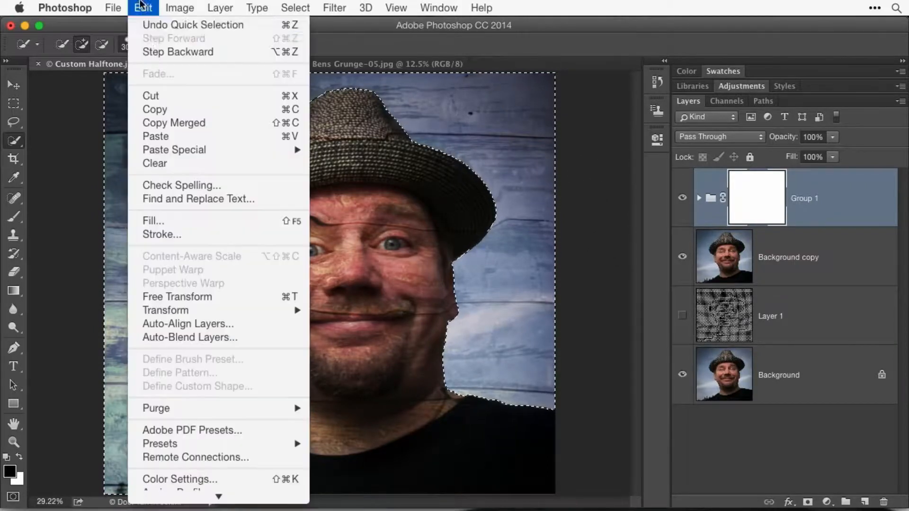
{"action": "left_click", "coordinate": [199, 220]}
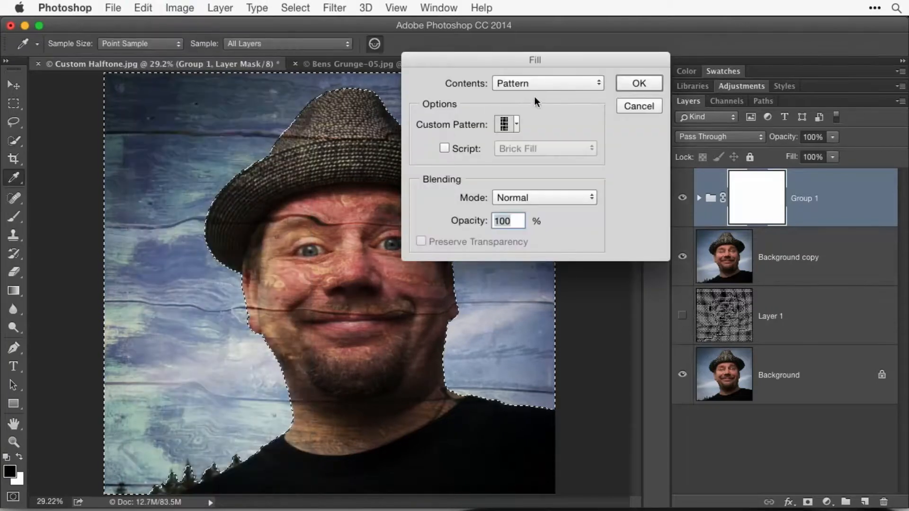
{"action": "left_click", "coordinate": [557, 82]}
{"action": "left_click", "coordinate": [555, 124]}
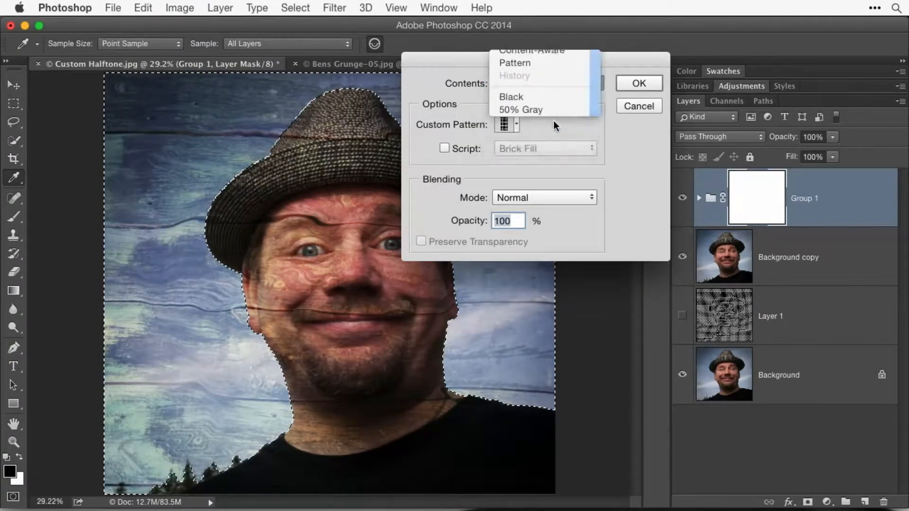
{"action": "left_click", "coordinate": [640, 84]}
{"action": "key", "text": "super+d"}
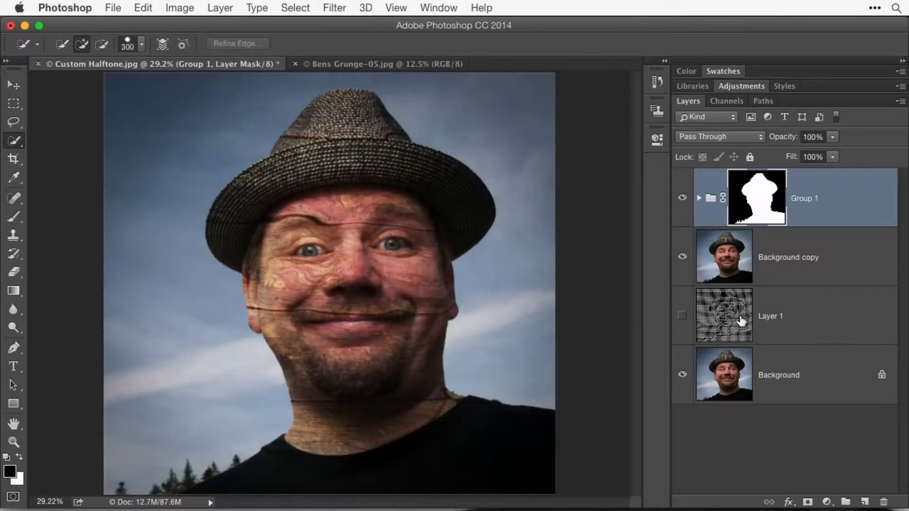
{"action": "left_click", "coordinate": [380, 331]}
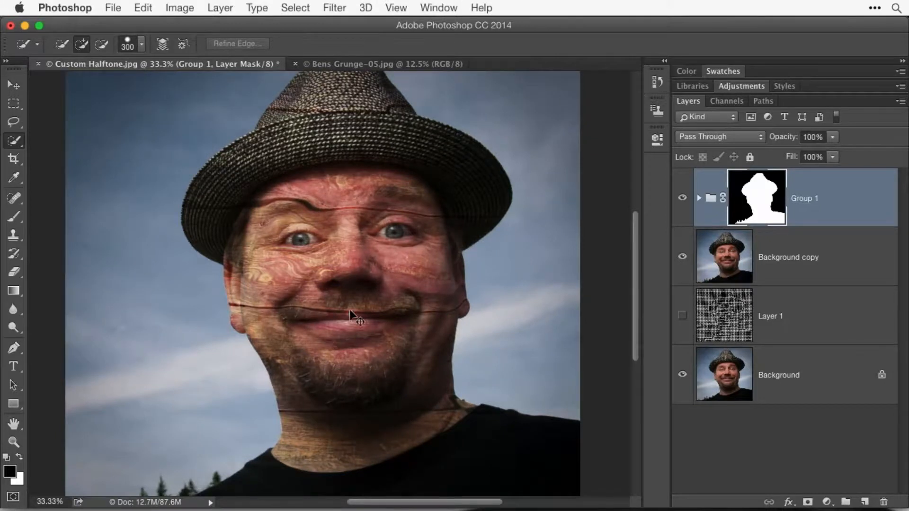
{"action": "left_click", "coordinate": [386, 318]}
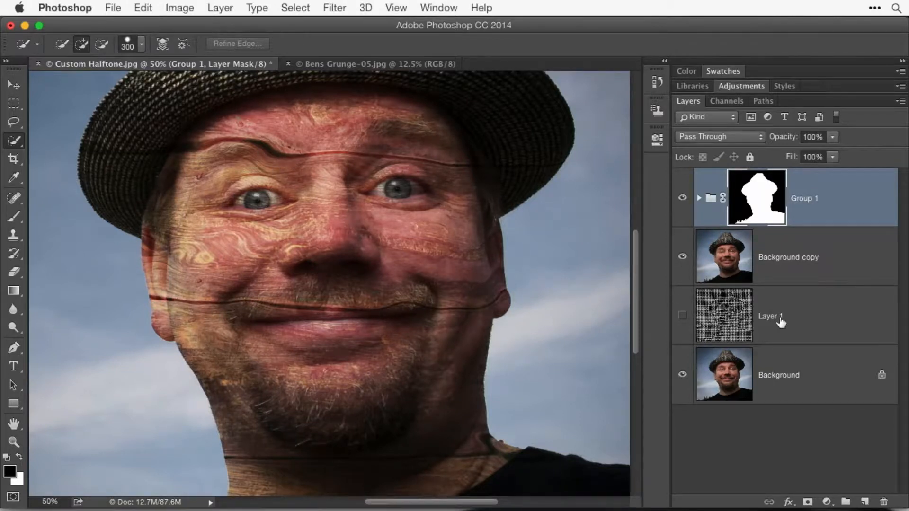
{"action": "key", "text": "super+minus"}
{"action": "key", "text": "super+minus"}
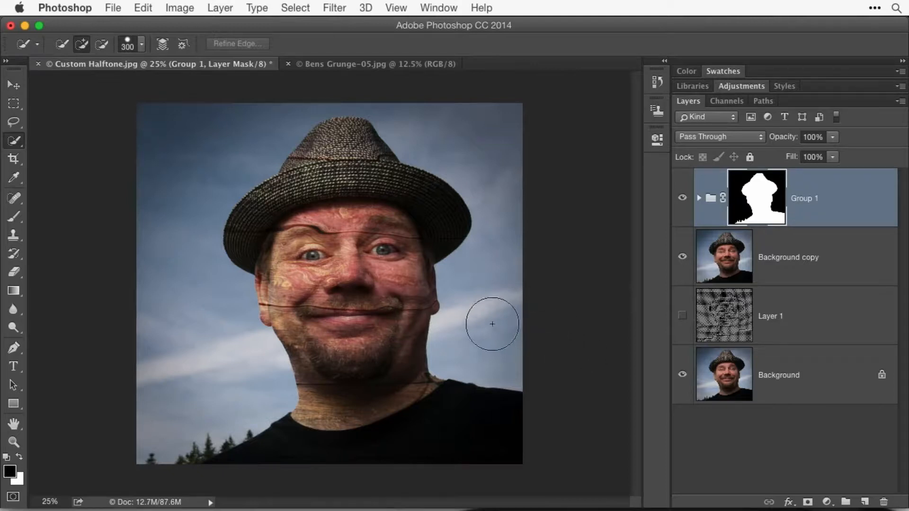
{"action": "key", "text": "bracketleft"}
{"action": "key", "text": "bracketleft"}
{"action": "key", "text": "bracketleft"}
{"action": "key", "text": "bracketleft"}
{"action": "key", "text": "bracketleft"}
{"action": "key", "text": "bracketleft"}
{"action": "key", "text": "bracketleft"}
{"action": "key", "text": "bracketleft"}
{"action": "key", "text": "bracketleft"}
{"action": "key", "text": "bracketleft"}
{"action": "key", "text": "bracketleft"}
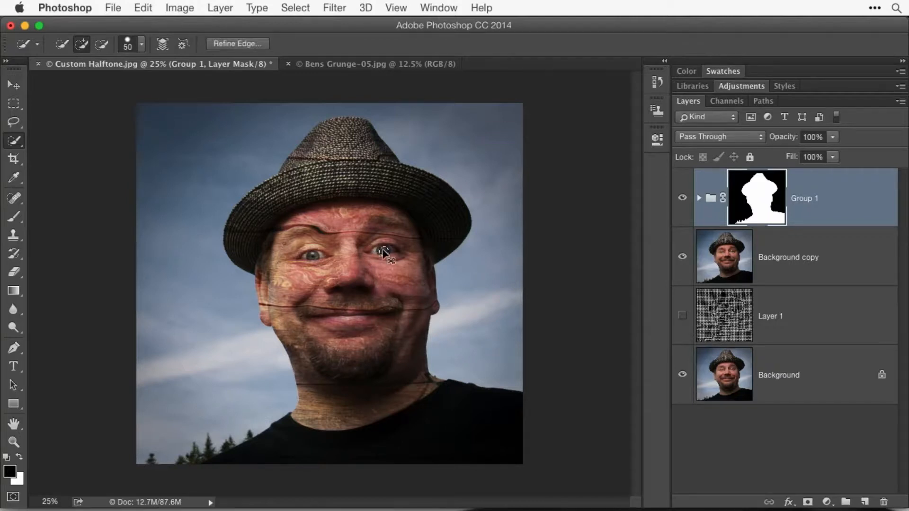
Paint black over both eyes on Group 1's mask with a small brush
{"action": "key", "text": "b"}
{"action": "key", "text": "bracketleft"}
{"action": "key", "text": "bracketleft"}
{"action": "key", "text": "bracketleft"}
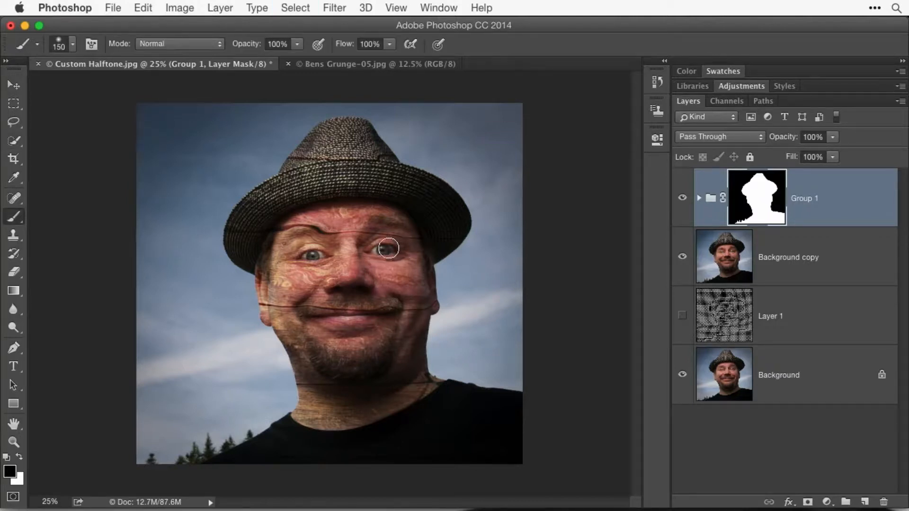
{"action": "left_click", "coordinate": [382, 250]}
{"action": "left_click", "coordinate": [313, 255]}
Mask the wood texture off the goatee with a 175 px black brush and off the moustache with a 125 px one
{"action": "key", "text": "bracketleft"}
{"action": "key", "text": "bracketright"}
{"action": "key", "text": "bracketright"}
{"action": "key", "text": "bracketright"}
{"action": "key", "text": "bracketright"}
{"action": "key", "text": "bracketright"}
{"action": "left_click_drag", "start_coordinate": [330, 361], "coordinate": [376, 359]}
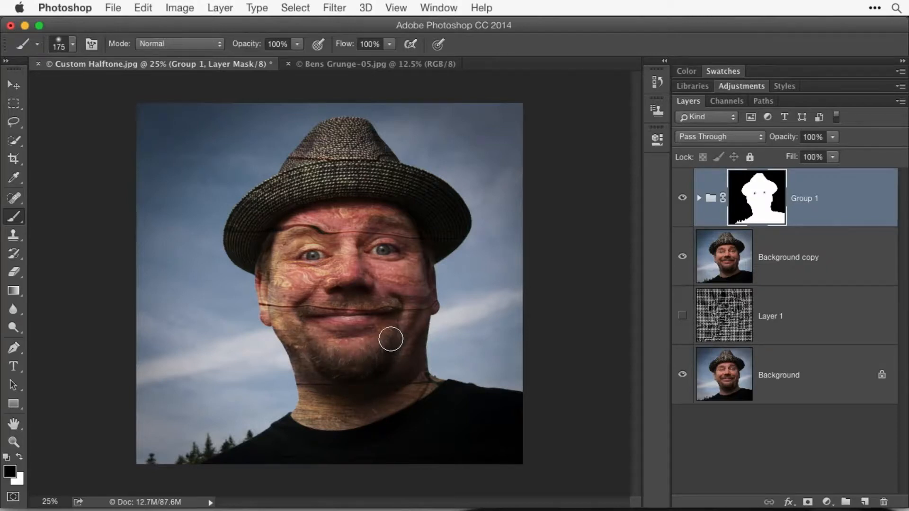
{"action": "key", "text": "bracketleft"}
{"action": "key", "text": "bracketleft"}
{"action": "mouse_move", "coordinate": [391, 305]}
{"action": "left_mouse_down"}
{"action": "mouse_move", "coordinate": [350, 299]}
{"action": "mouse_move", "coordinate": [314, 312]}
{"action": "left_mouse_up"}
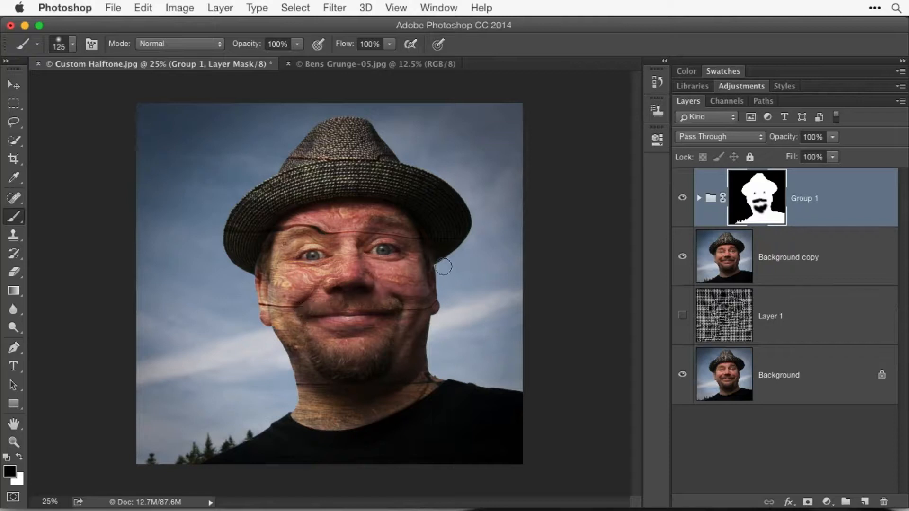
Paint the hat area black on Group 1's mask with a 600 px brush
{"action": "key", "text": "bracketright"}
{"action": "key", "text": "bracketright"}
{"action": "key", "text": "bracketright"}
{"action": "key", "text": "bracketright"}
{"action": "key", "text": "bracketright"}
{"action": "key", "text": "bracketright"}
{"action": "key", "text": "bracketright"}
{"action": "key", "text": "bracketright"}
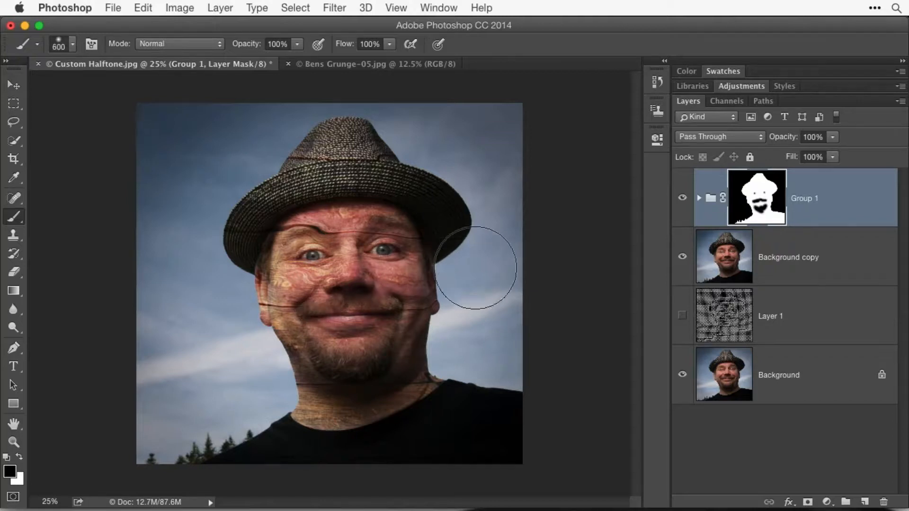
{"action": "left_click_drag", "start_coordinate": [318, 137], "coordinate": [440, 166]}
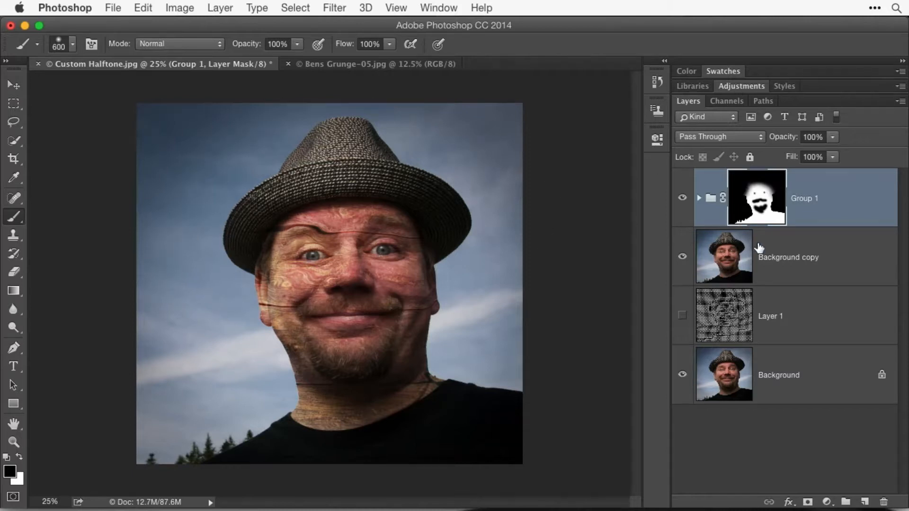
Hide Group 1, add a new layer above it, and fill that layer with the woven pattern
{"action": "key", "text": "super+equal"}
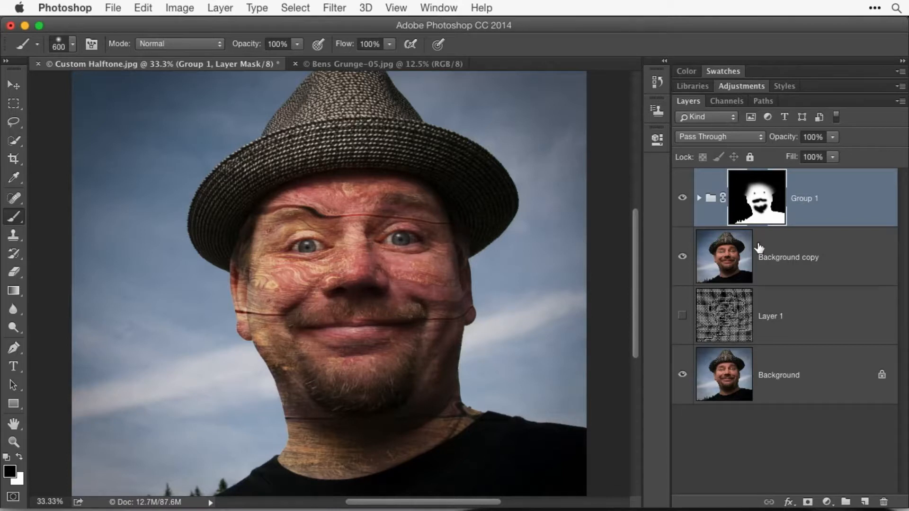
{"action": "left_click", "coordinate": [682, 199]}
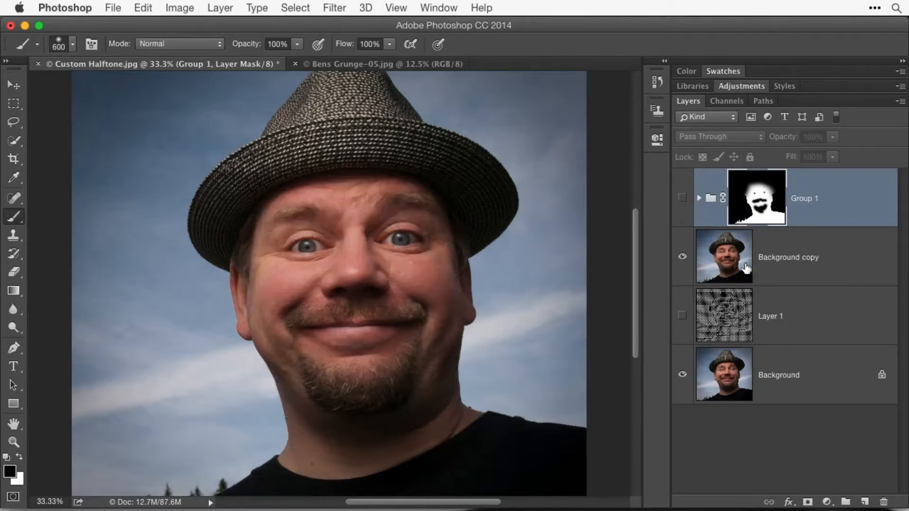
{"action": "left_click", "coordinate": [864, 503]}
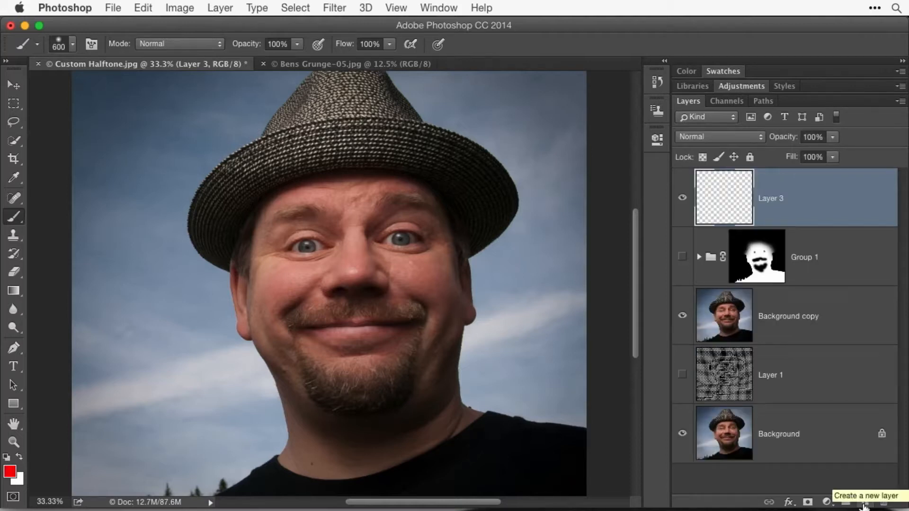
{"action": "key", "text": "shift+BackSpace"}
{"action": "left_click", "coordinate": [558, 84]}
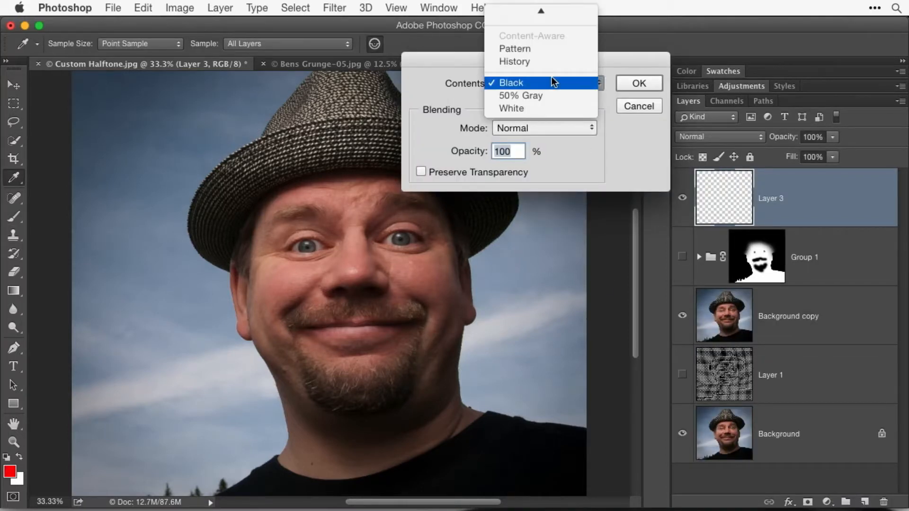
{"action": "left_click", "coordinate": [544, 50]}
{"action": "left_click", "coordinate": [651, 82]}
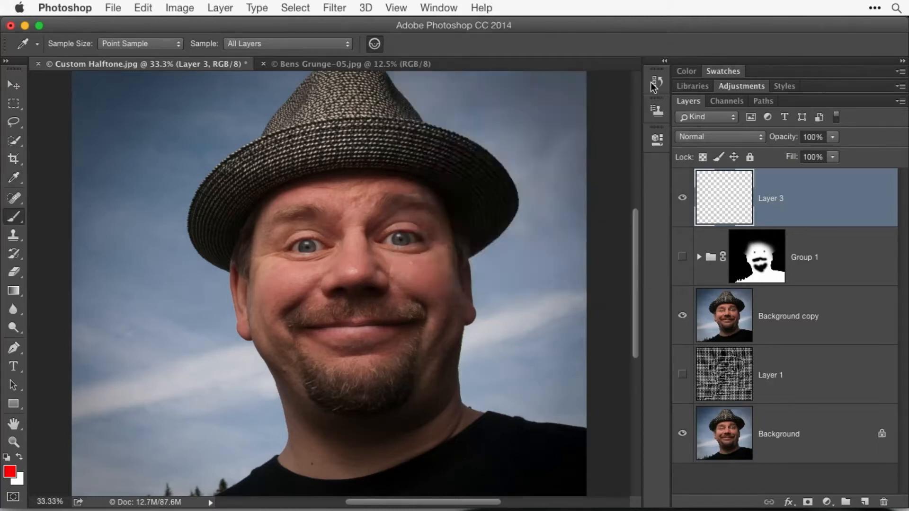
Displace the new pattern layer at horizontal and vertical scale 60, using THE MAP!.psd as the displacement map
{"action": "left_click", "coordinate": [339, 6]}
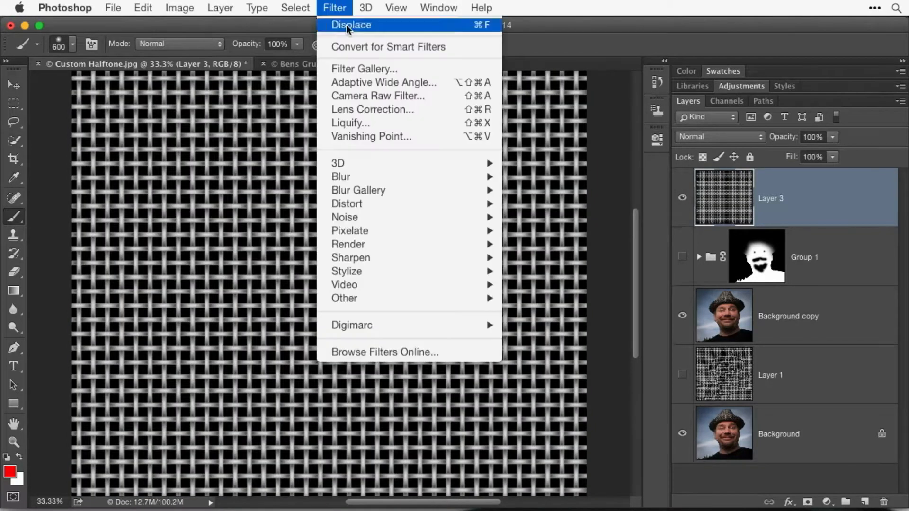
{"action": "mouse_move", "coordinate": [383, 201]}
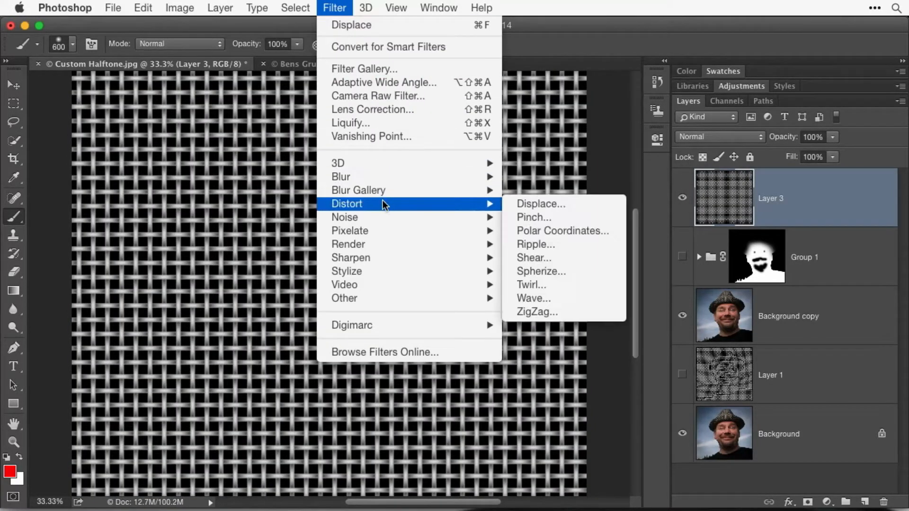
{"action": "left_click", "coordinate": [552, 203]}
{"action": "type", "text": "60"}
{"action": "key", "text": "Tab"}
{"action": "type", "text": "60"}
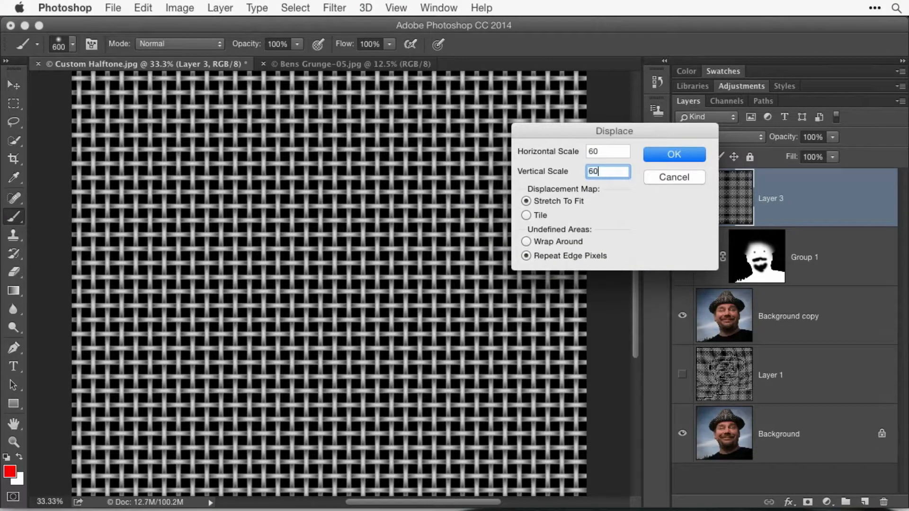
{"action": "left_click", "coordinate": [692, 152]}
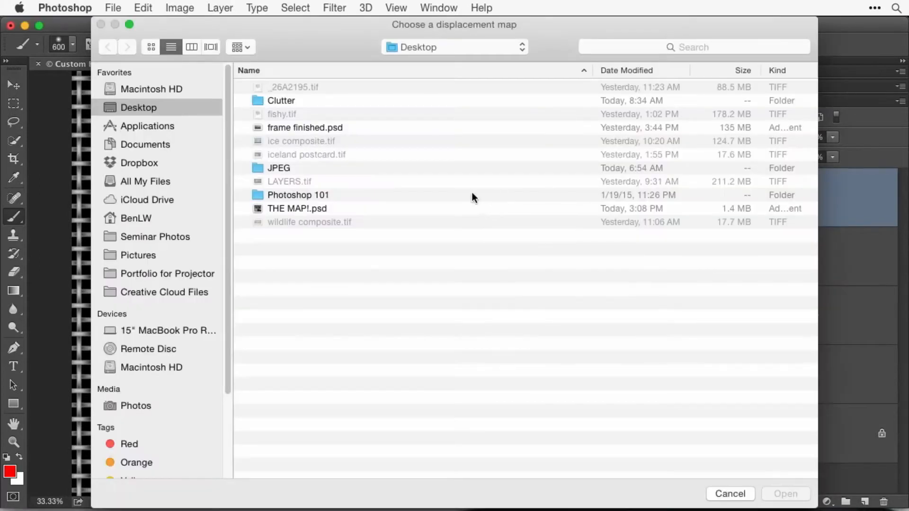
{"action": "double_click", "coordinate": [299, 209]}
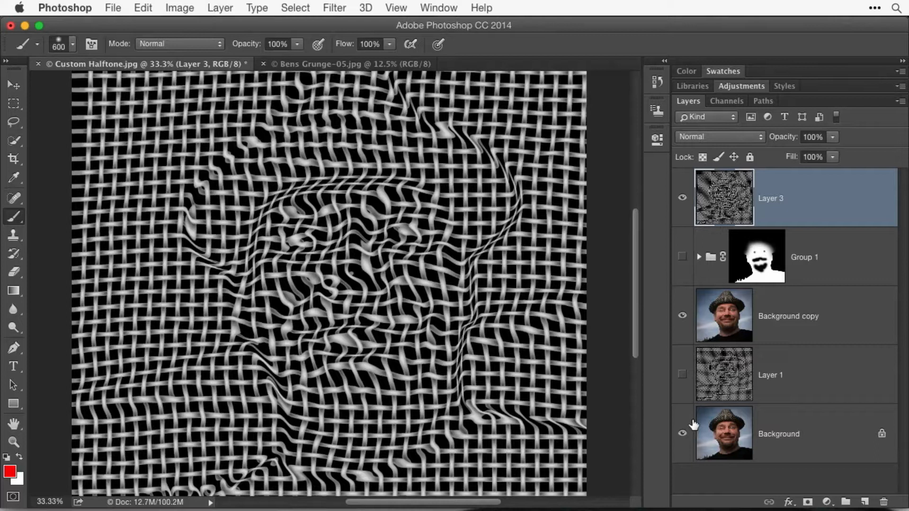
Close all open images and switch to Adobe Bridge
{"action": "key", "text": "super+w"}
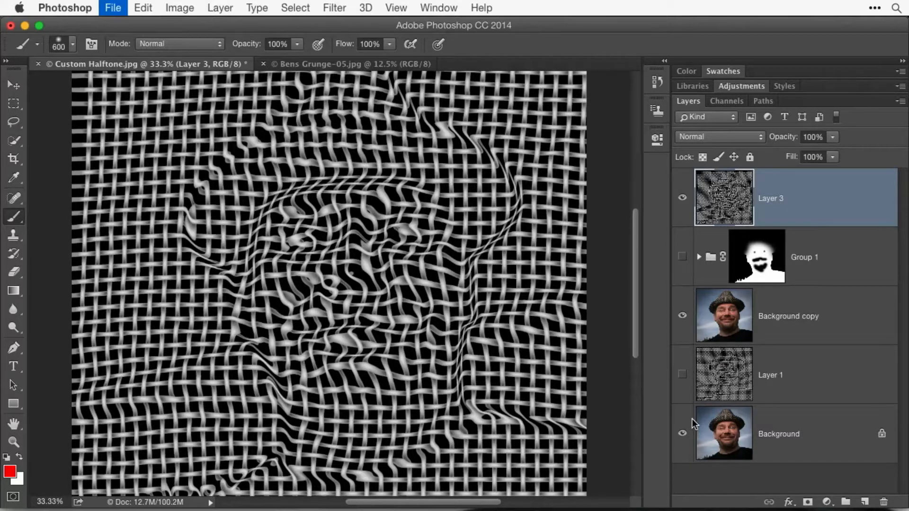
{"action": "key", "text": "super+w"}
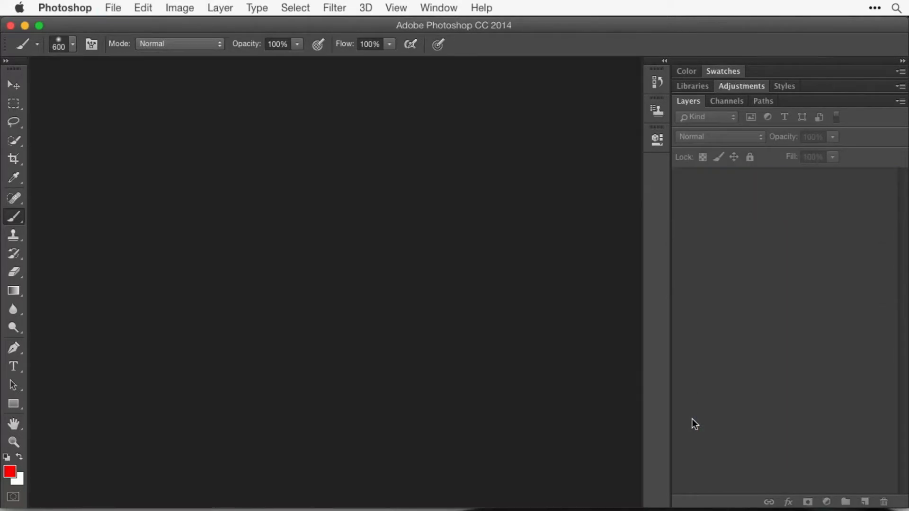
{"action": "key", "text": "super+Tab"}
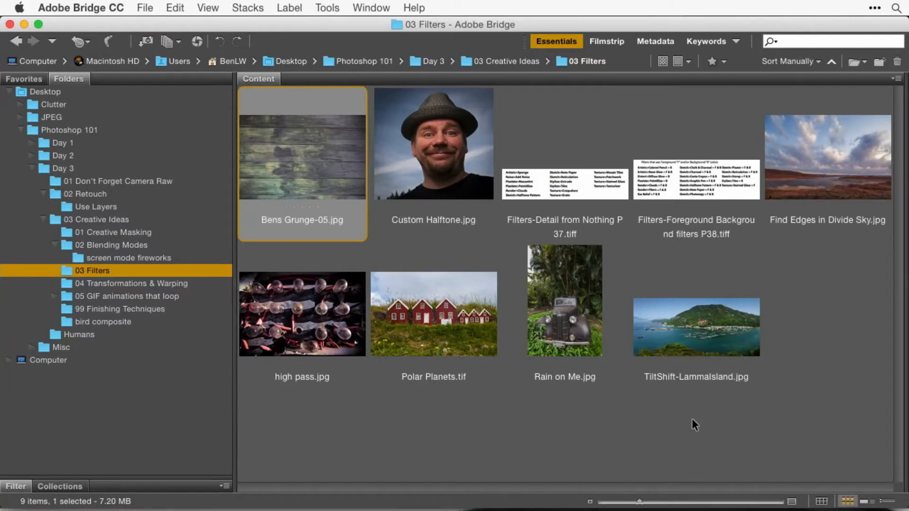
Preview the man-in-hat portrait full screen in Bridge
{"action": "left_click", "coordinate": [797, 358]}
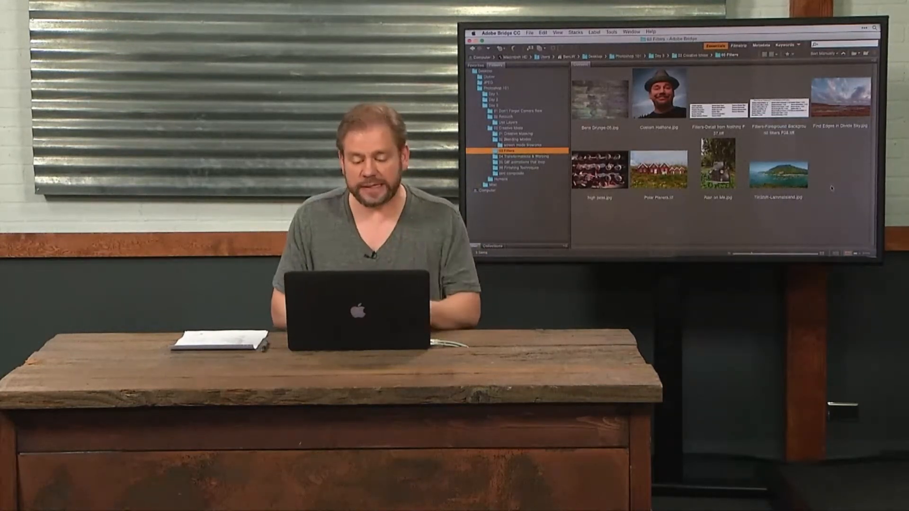
{"action": "key", "text": "space"}
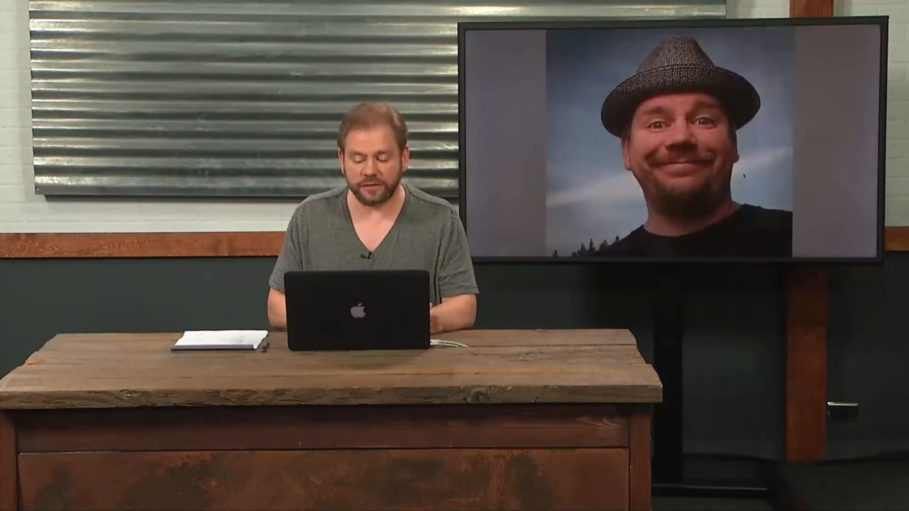